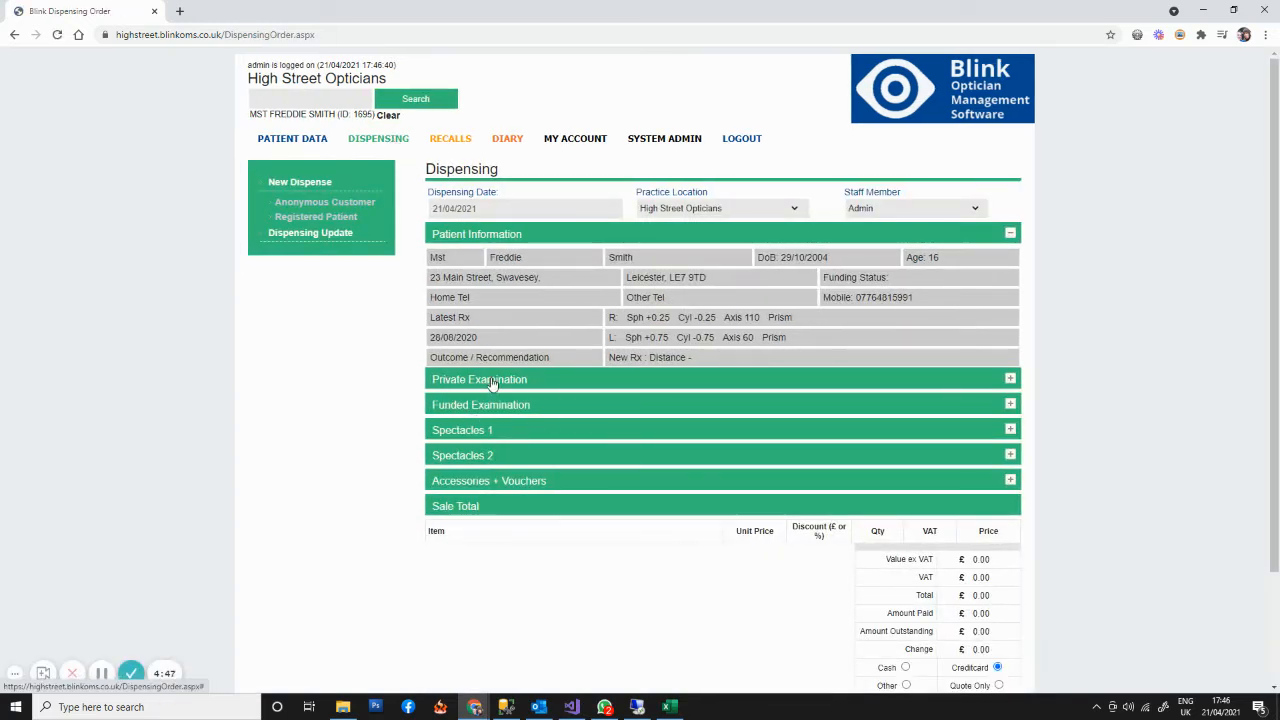
- In the Spectacles 1 section, list all William Morris frames, and narrow the list to the WM brand
{"action": "left_click", "coordinate": [470, 436]}
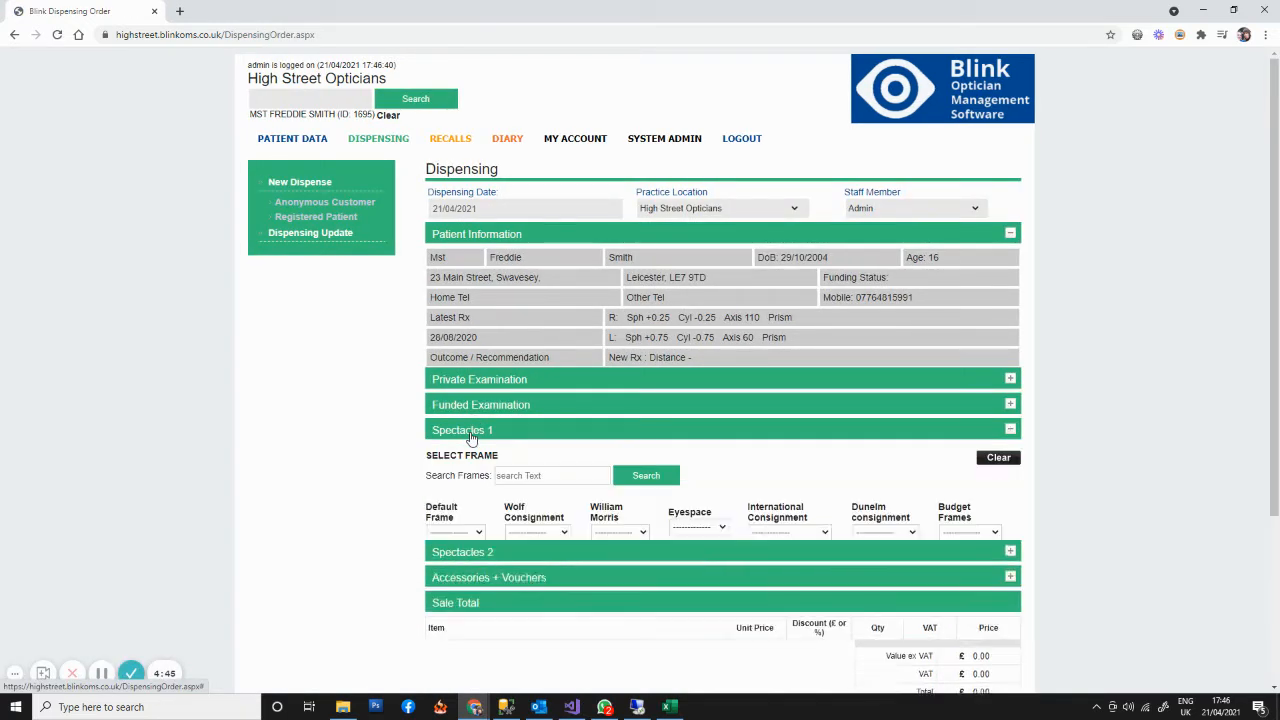
{"action": "scroll", "coordinate": [470, 436], "scroll_direction": "down", "scroll_amount": 2}
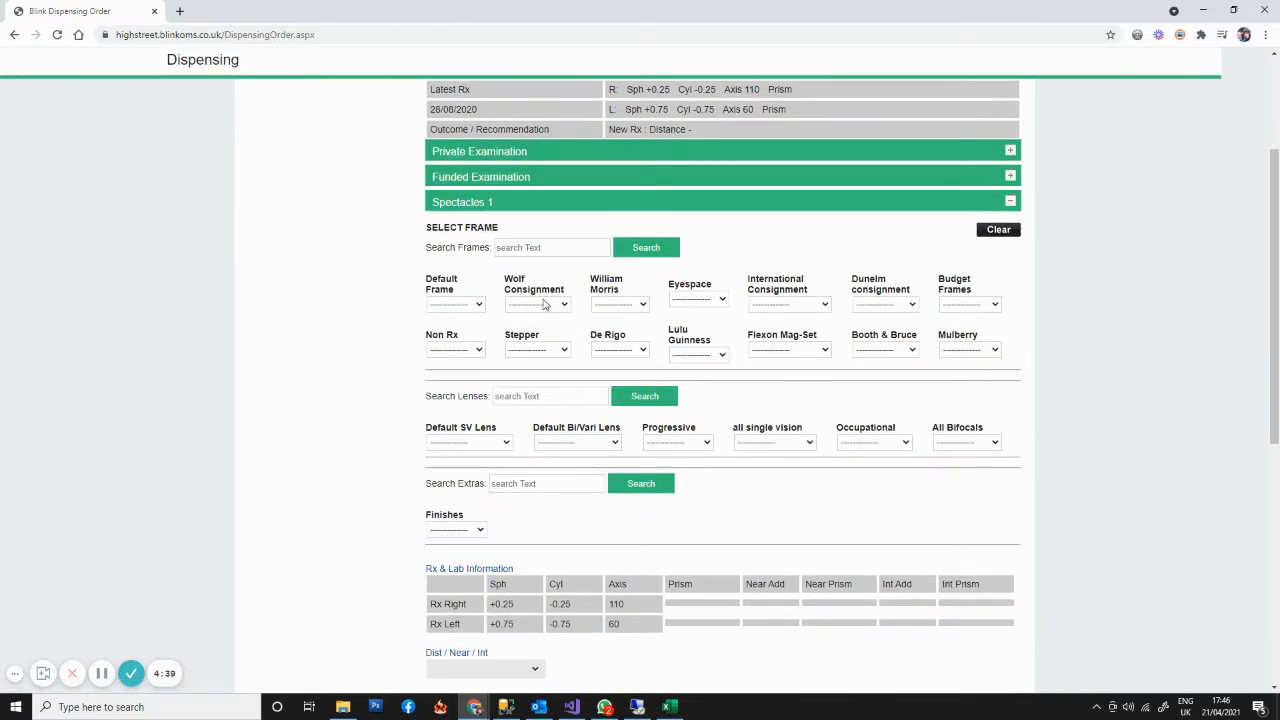
{"action": "left_click", "coordinate": [624, 306]}
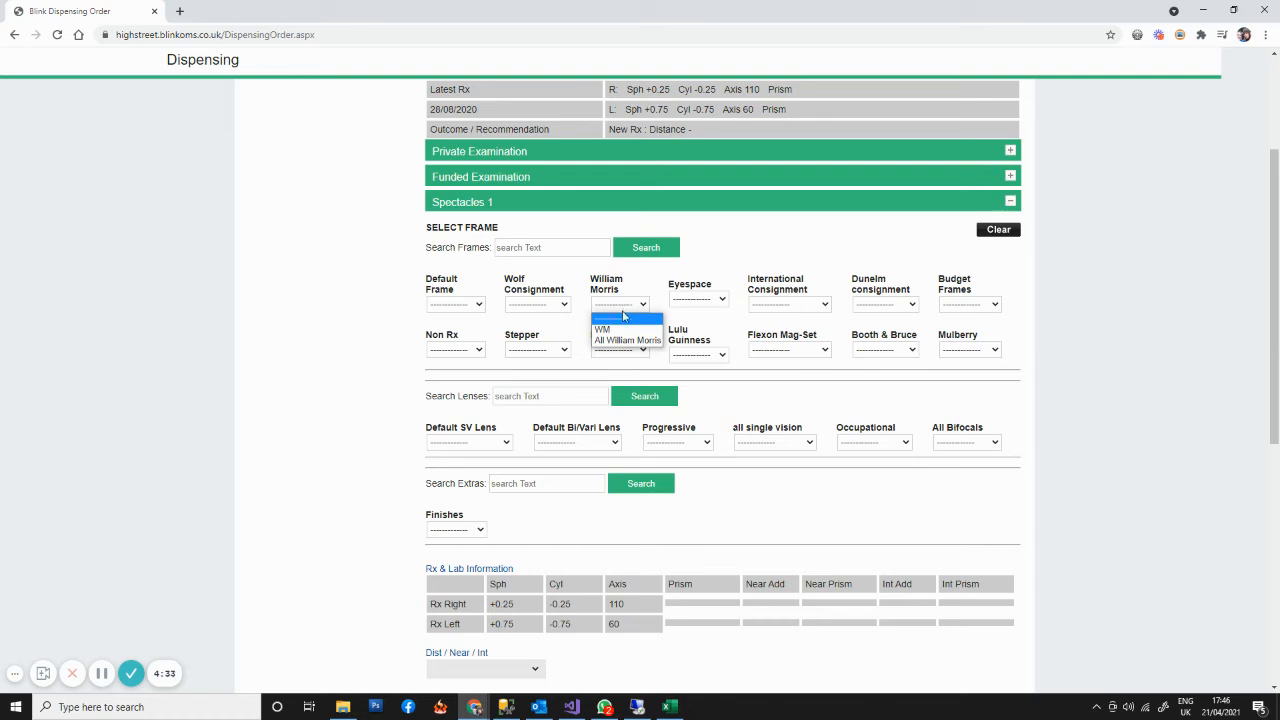
{"action": "left_click", "coordinate": [621, 341]}
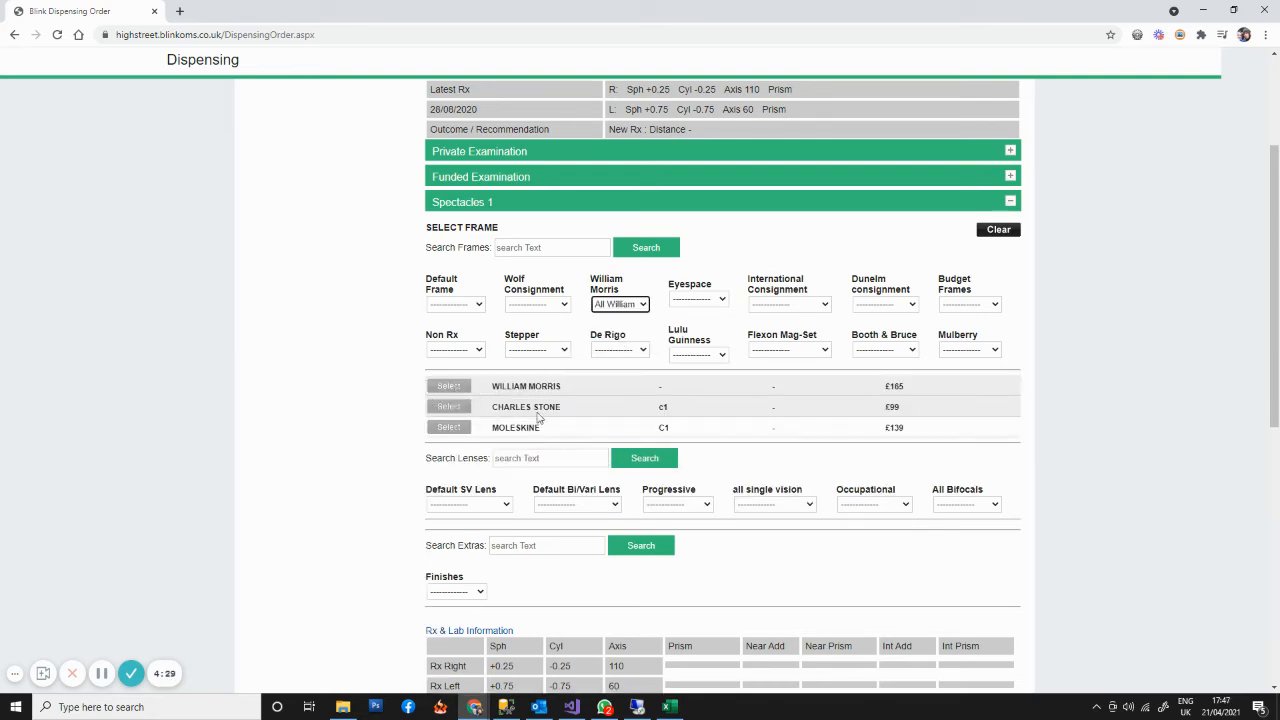
{"action": "left_click", "coordinate": [644, 306]}
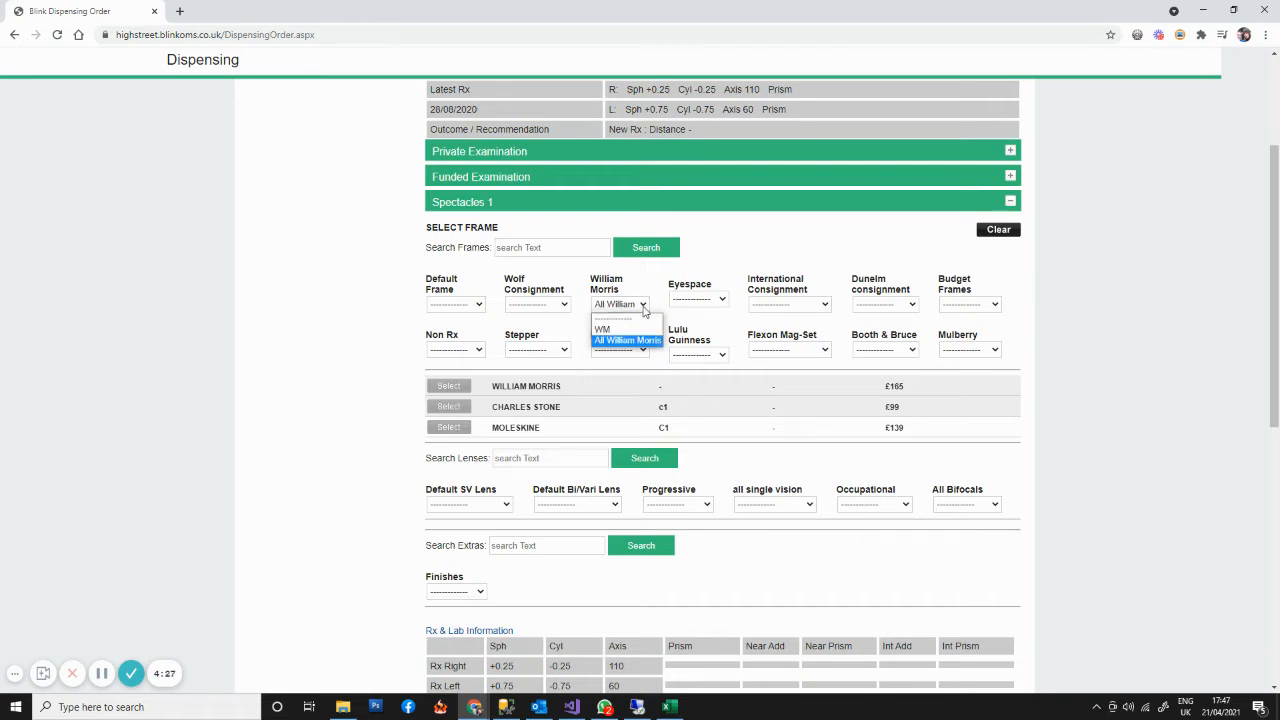
{"action": "left_click", "coordinate": [612, 330]}
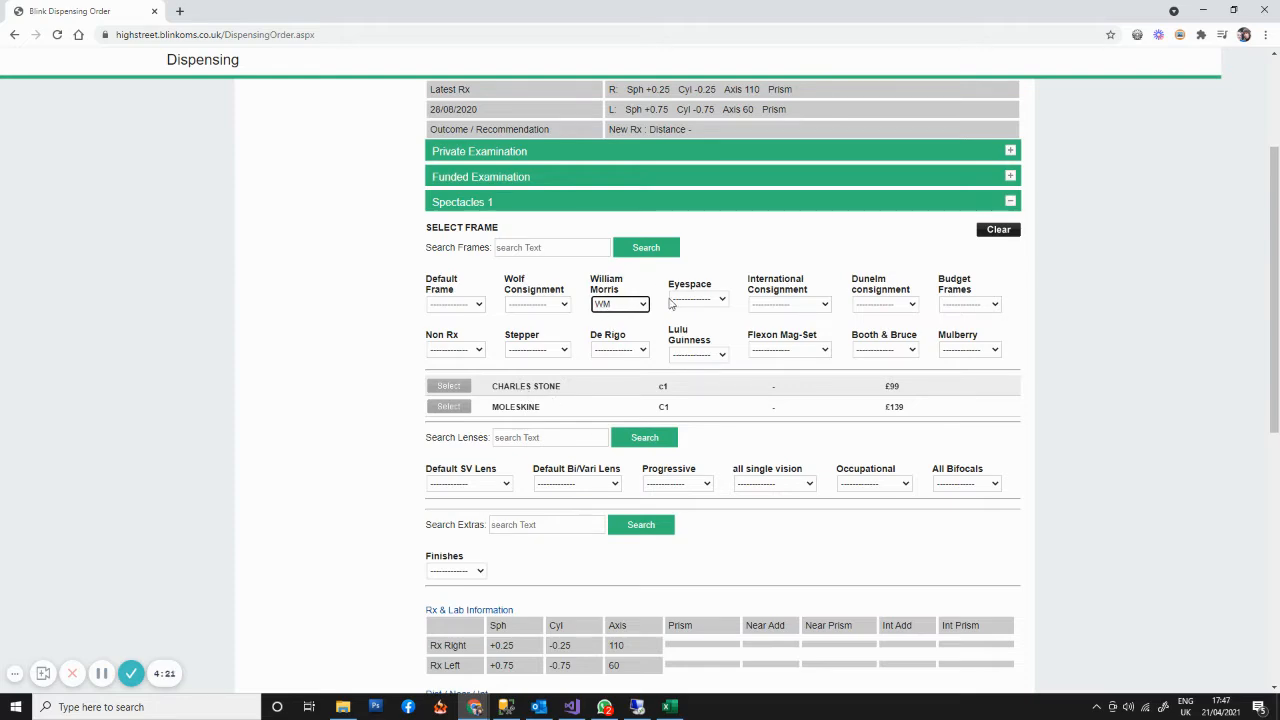
- Open stock editing in system administration, list the items in the William Morris frame stock group, and view its filter options
{"action": "scroll", "coordinate": [675, 384], "scroll_direction": "up", "scroll_amount": 3}
{"action": "left_click", "coordinate": [697, 146]}
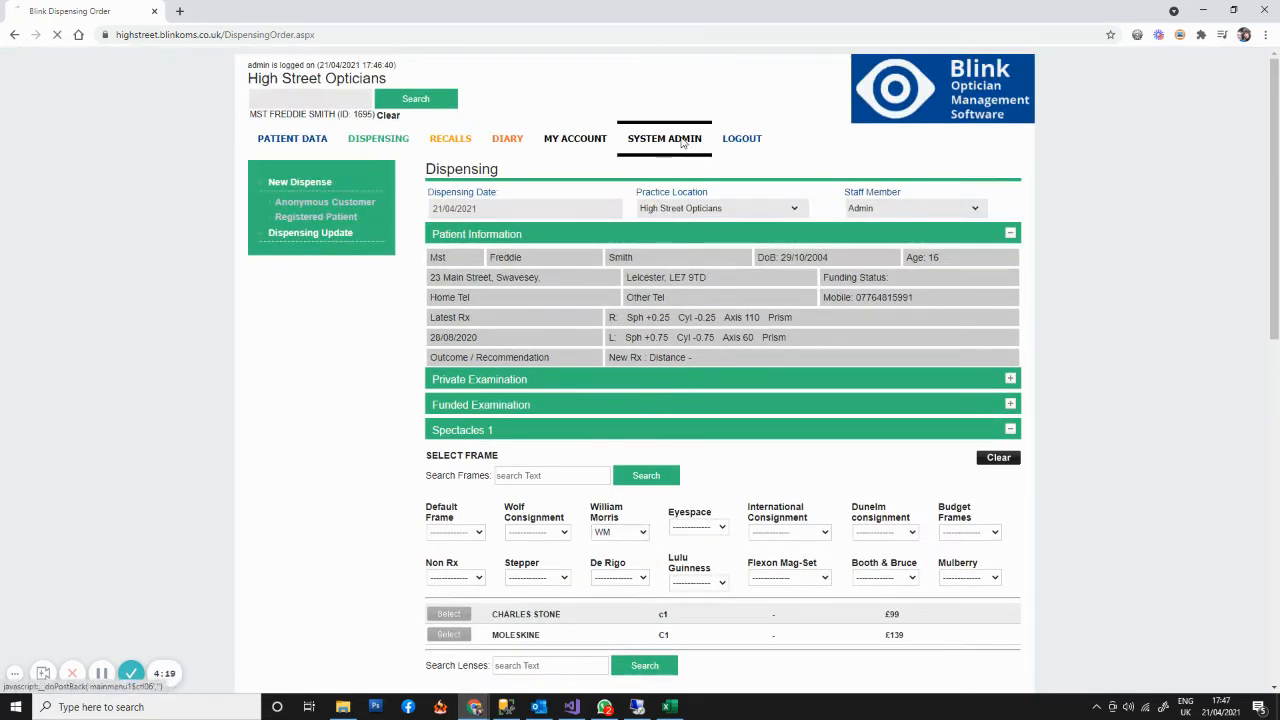
{"action": "left_click", "coordinate": [308, 220]}
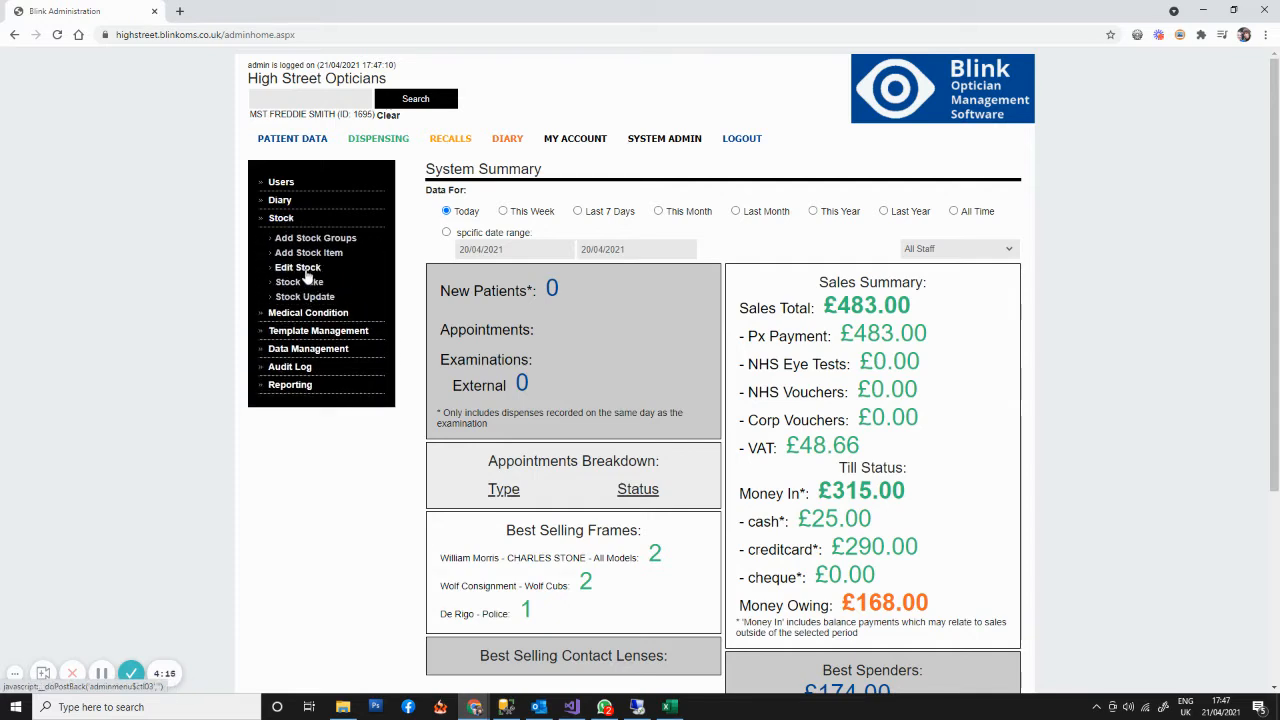
{"action": "left_click", "coordinate": [306, 272]}
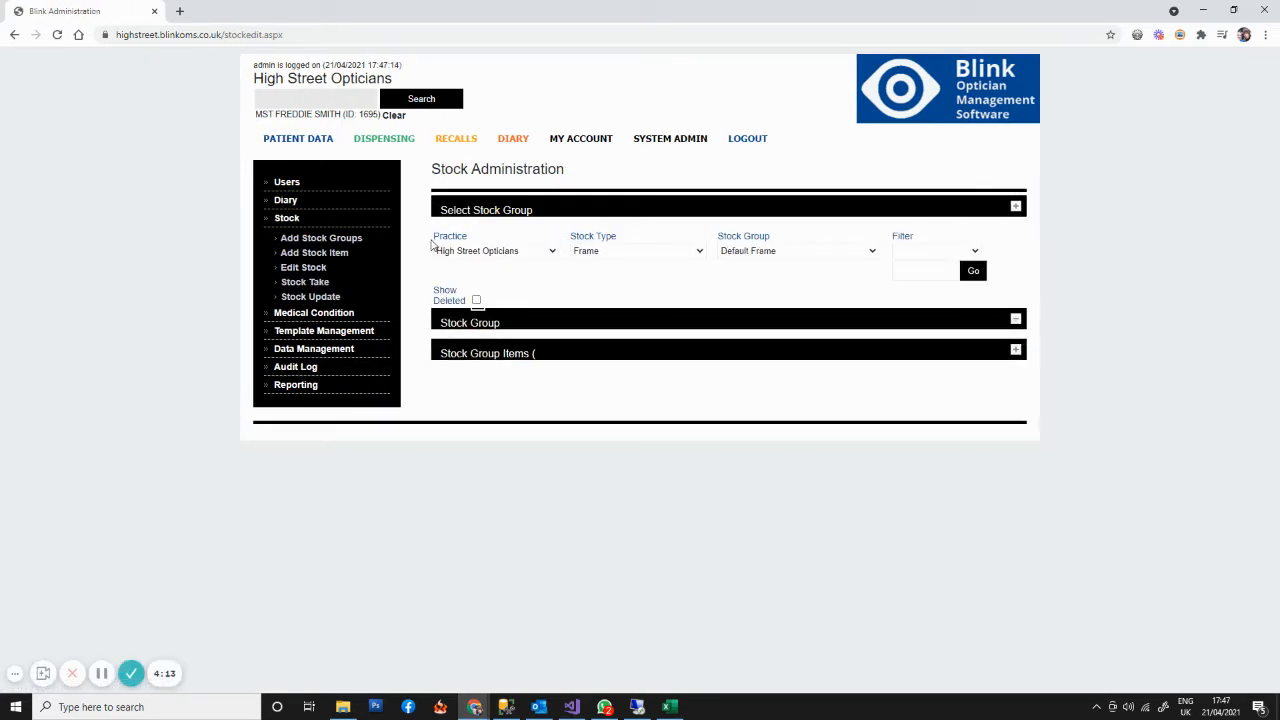
{"action": "left_click", "coordinate": [636, 252]}
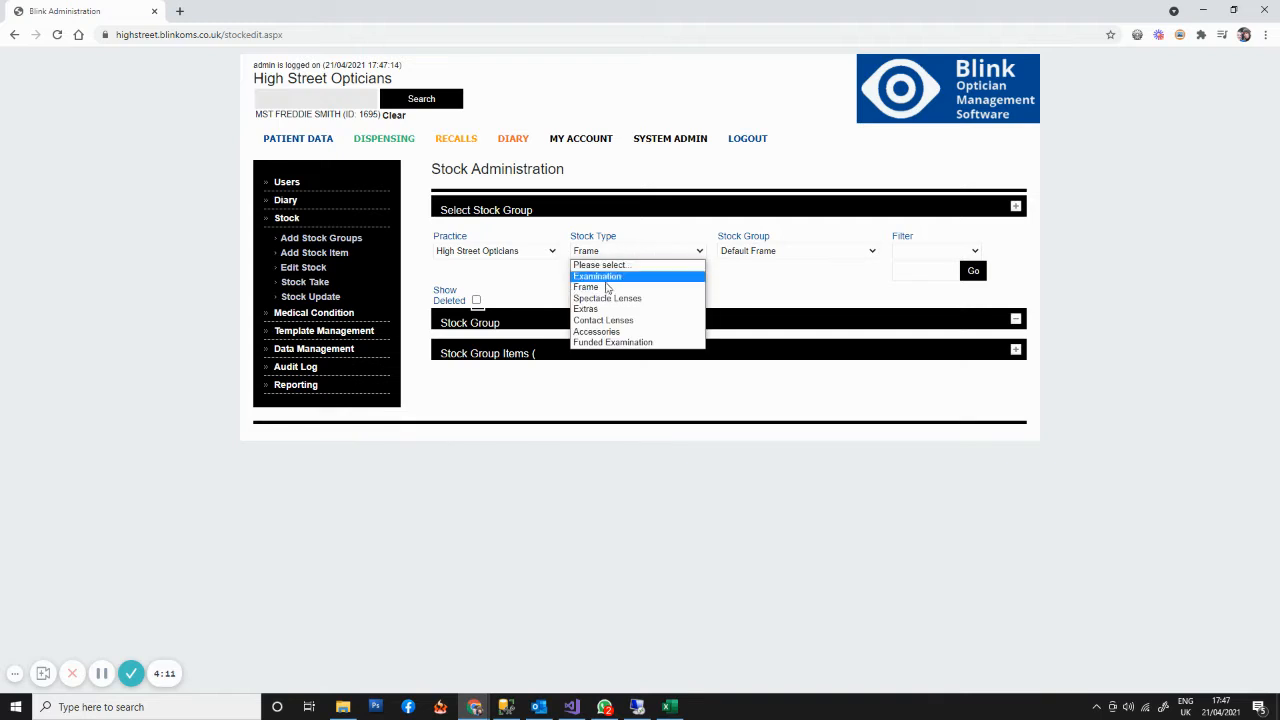
{"action": "left_click", "coordinate": [606, 287]}
{"action": "left_click", "coordinate": [766, 258]}
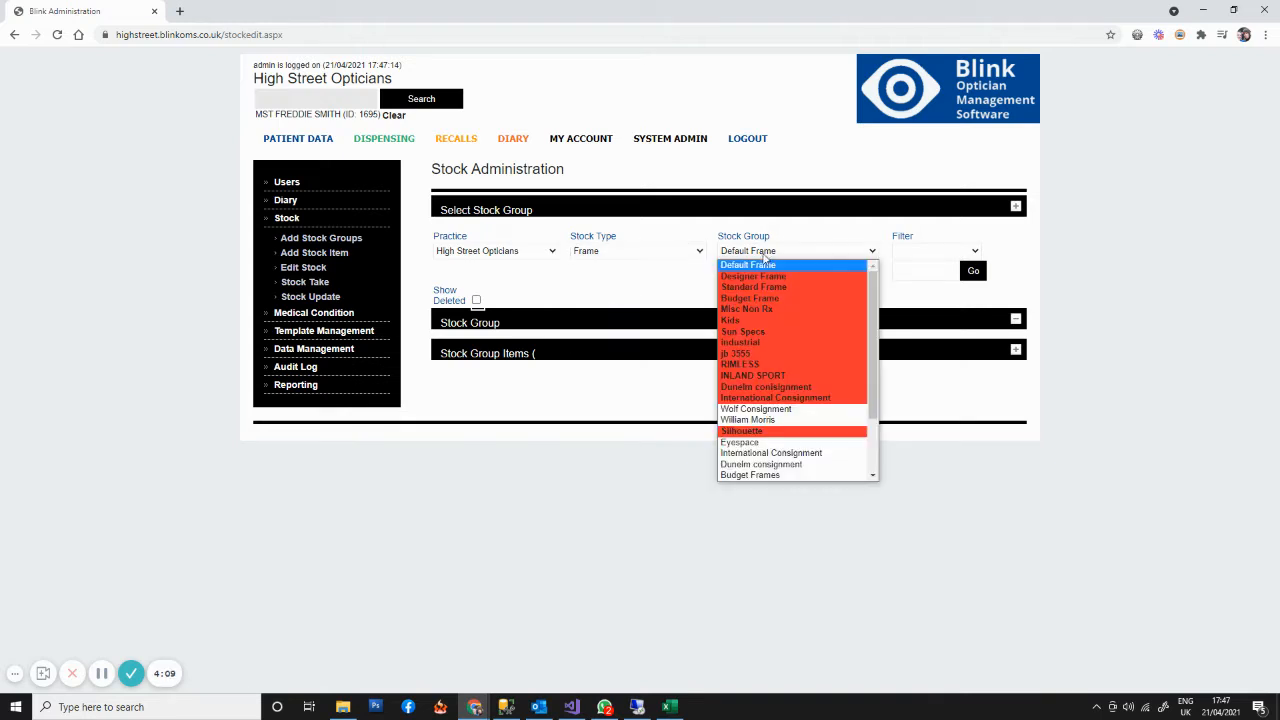
{"action": "left_click", "coordinate": [762, 420]}
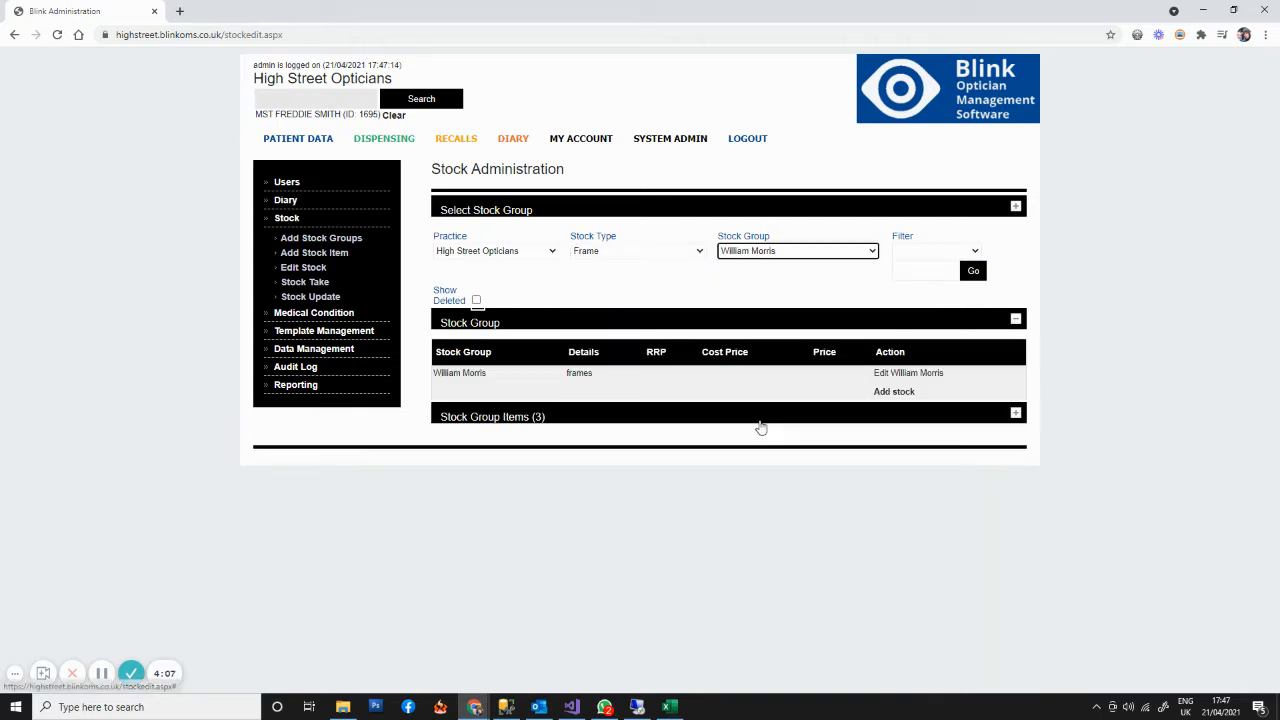
{"action": "left_click", "coordinate": [485, 424]}
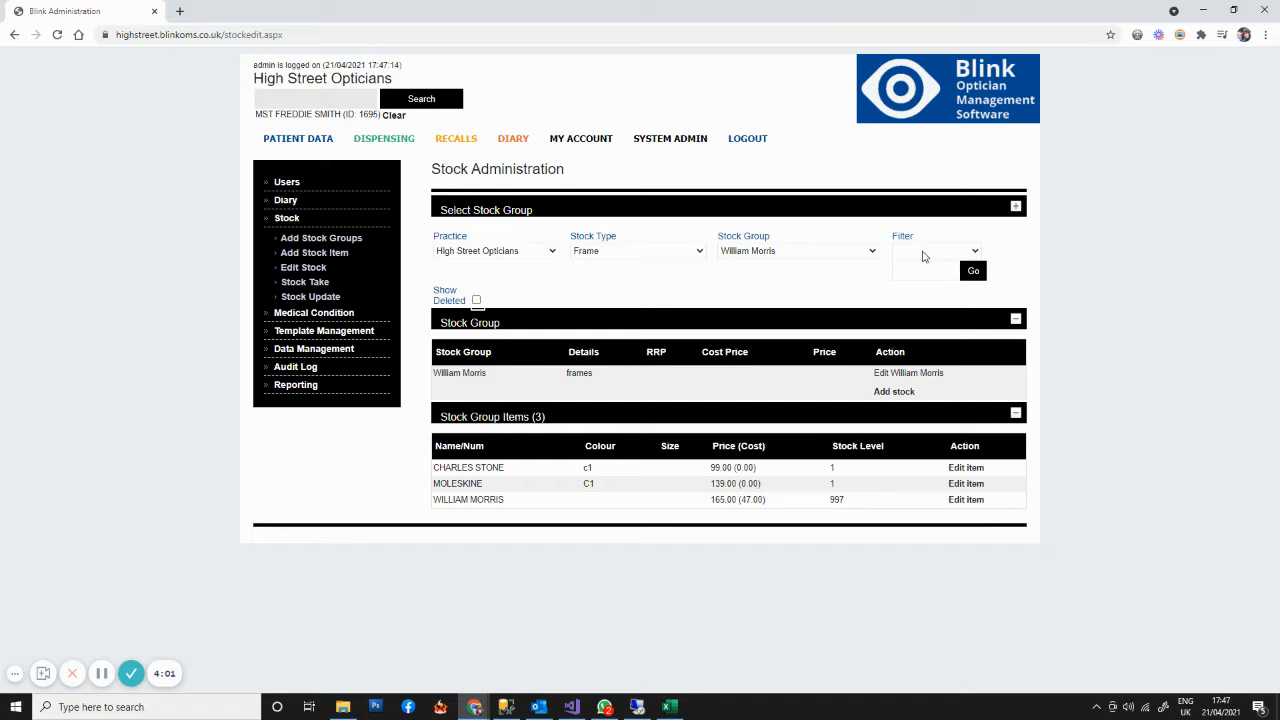
{"action": "left_click", "coordinate": [924, 257]}
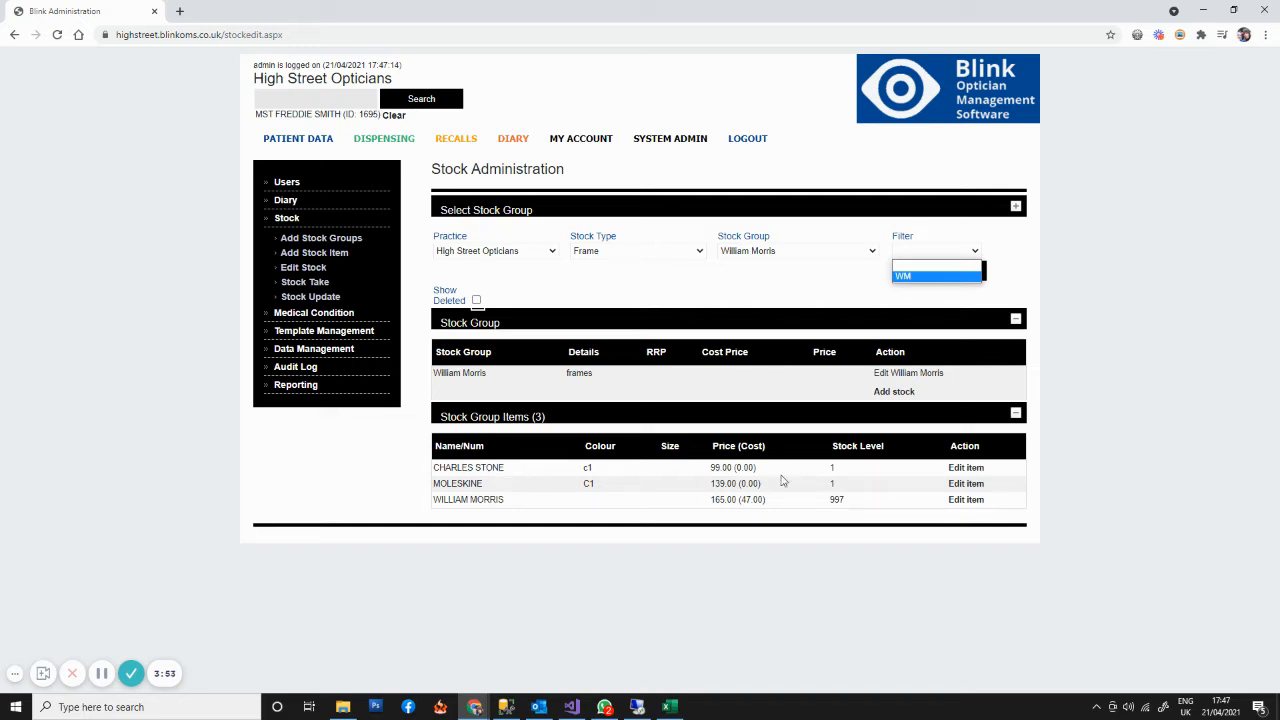
- Change the brand of the CHARLES STONE stock item to WMx and save the update
{"action": "left_click", "coordinate": [966, 470]}
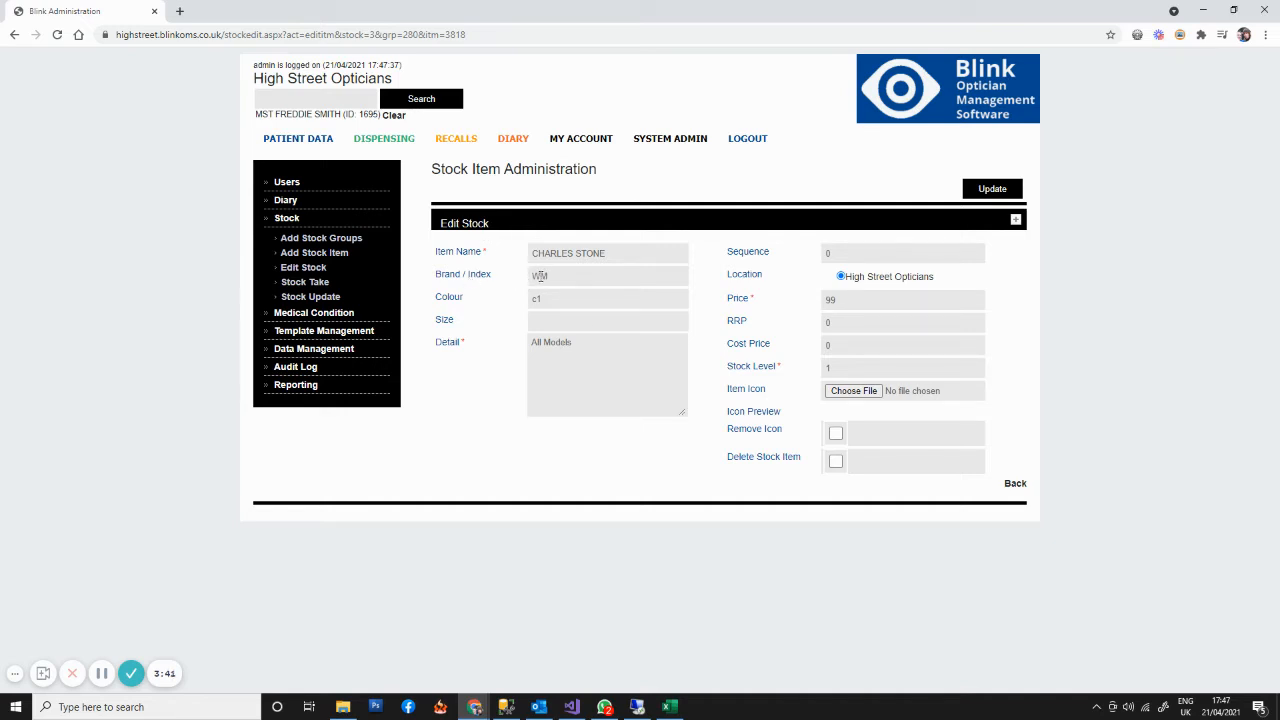
{"action": "left_click", "coordinate": [539, 276]}
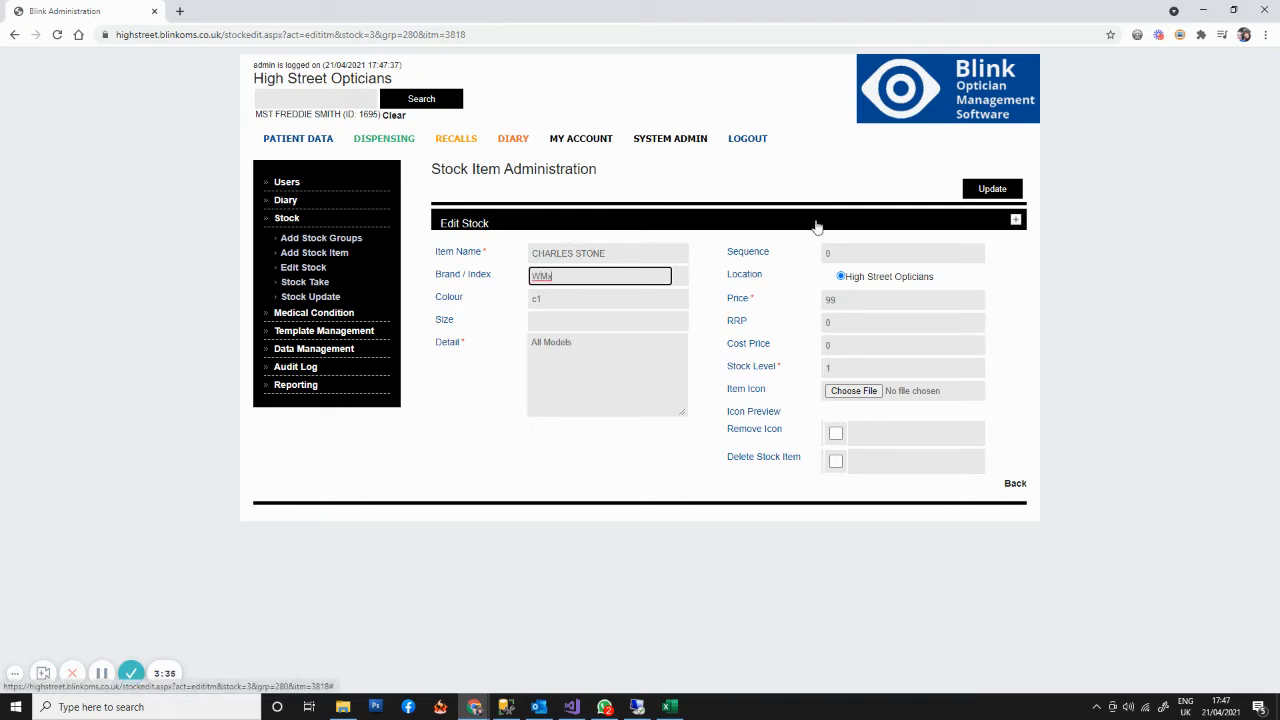
{"action": "left_click", "coordinate": [992, 189]}
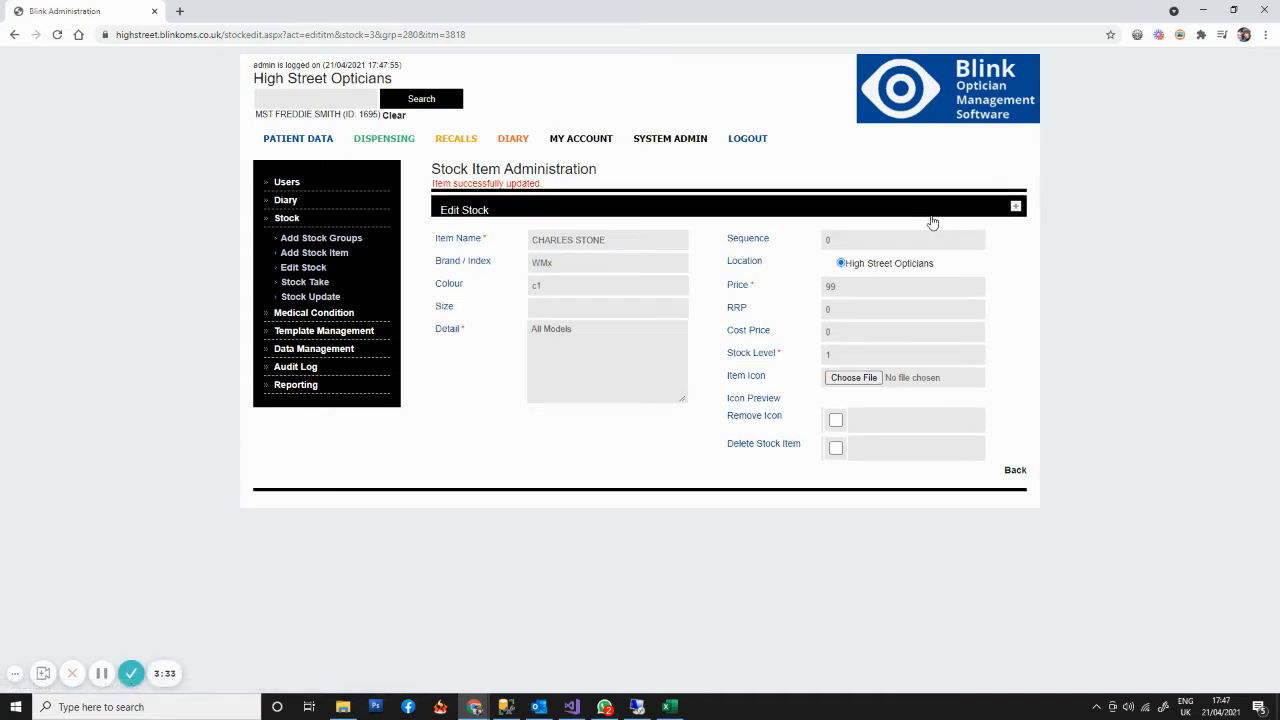
- Return to the dispensing order's Spectacles 1 section and list the William Morris frames by brand WM, followed by WMx
{"action": "left_click", "coordinate": [390, 142]}
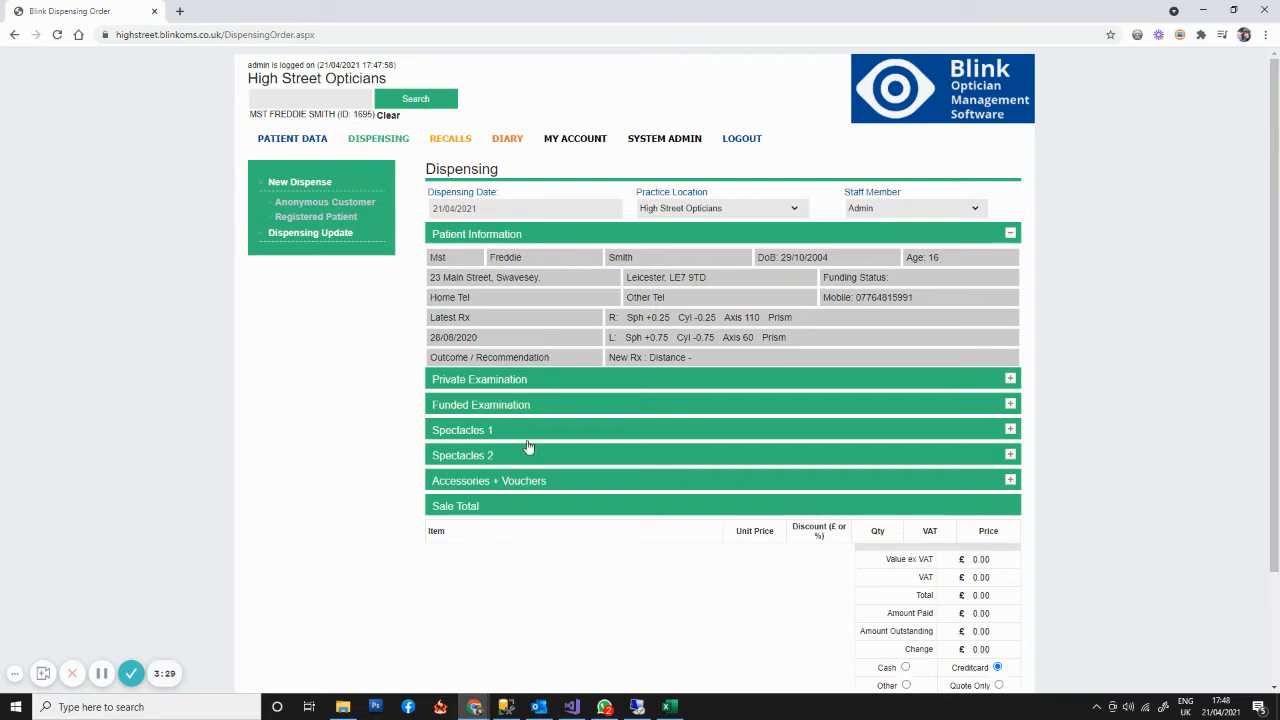
{"action": "left_click", "coordinate": [474, 434]}
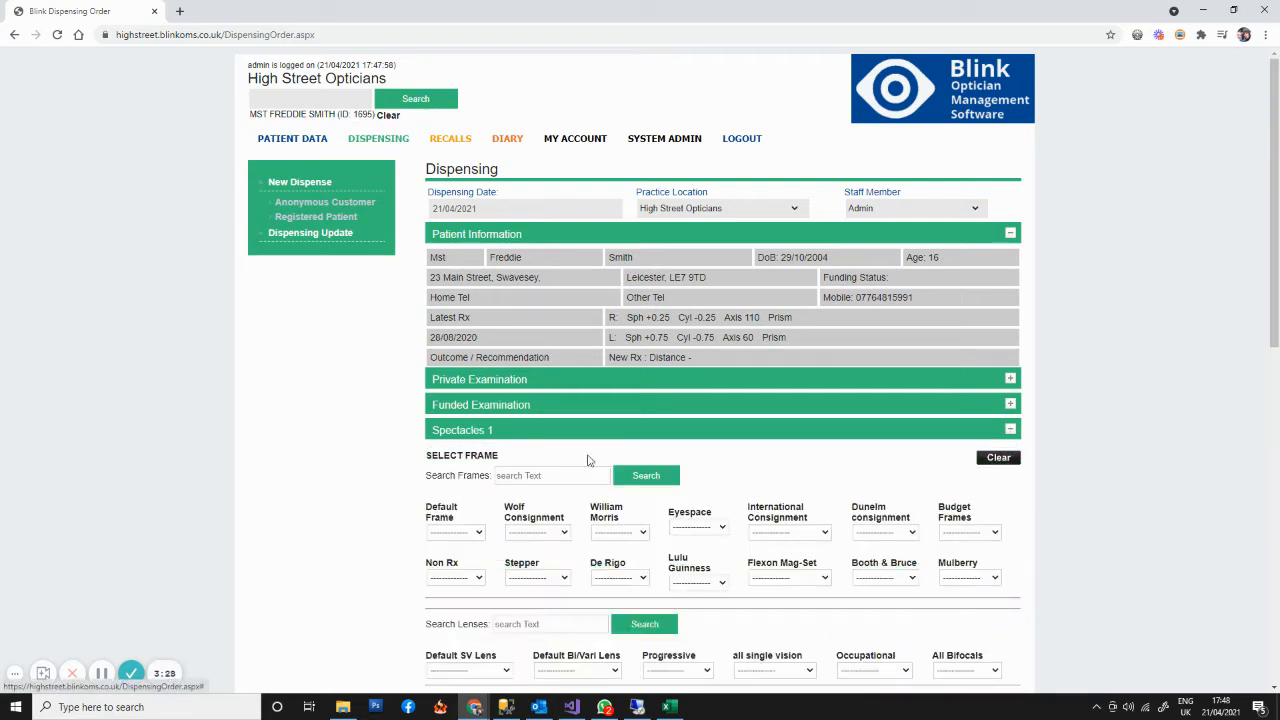
{"action": "left_click", "coordinate": [617, 533]}
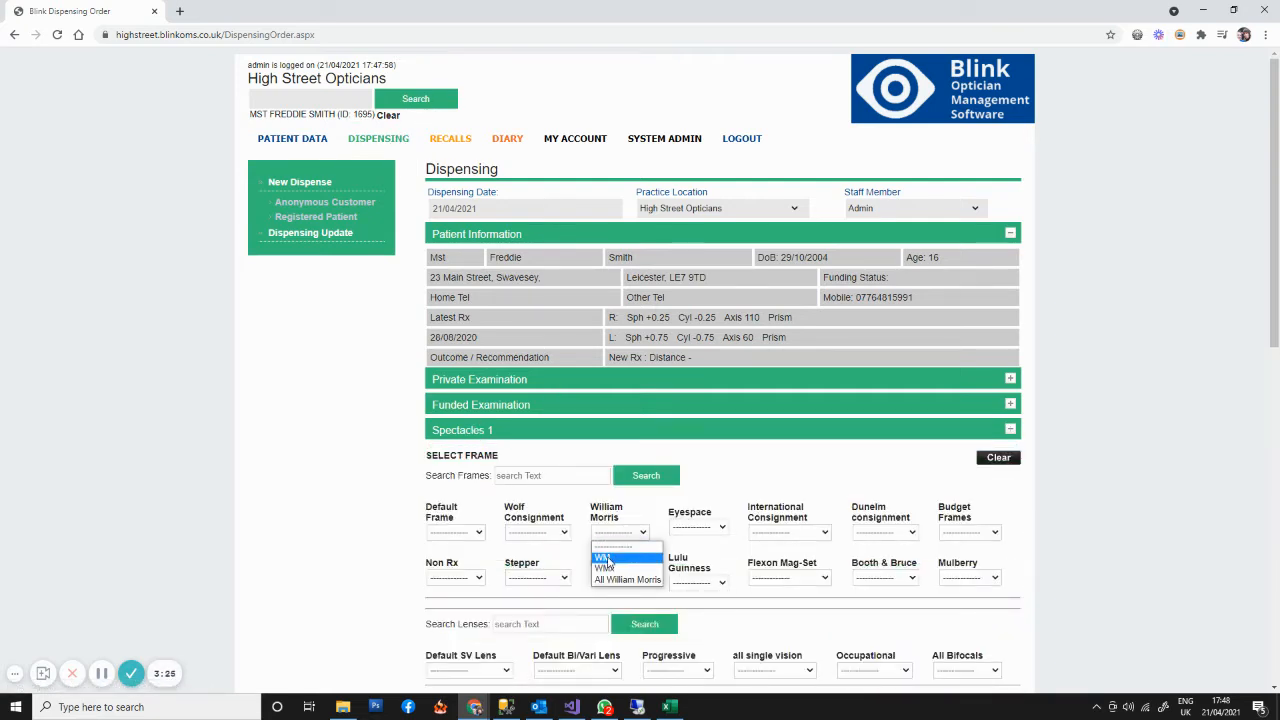
{"action": "left_click", "coordinate": [605, 558]}
{"action": "scroll", "coordinate": [469, 515], "scroll_direction": "down", "scroll_amount": 1}
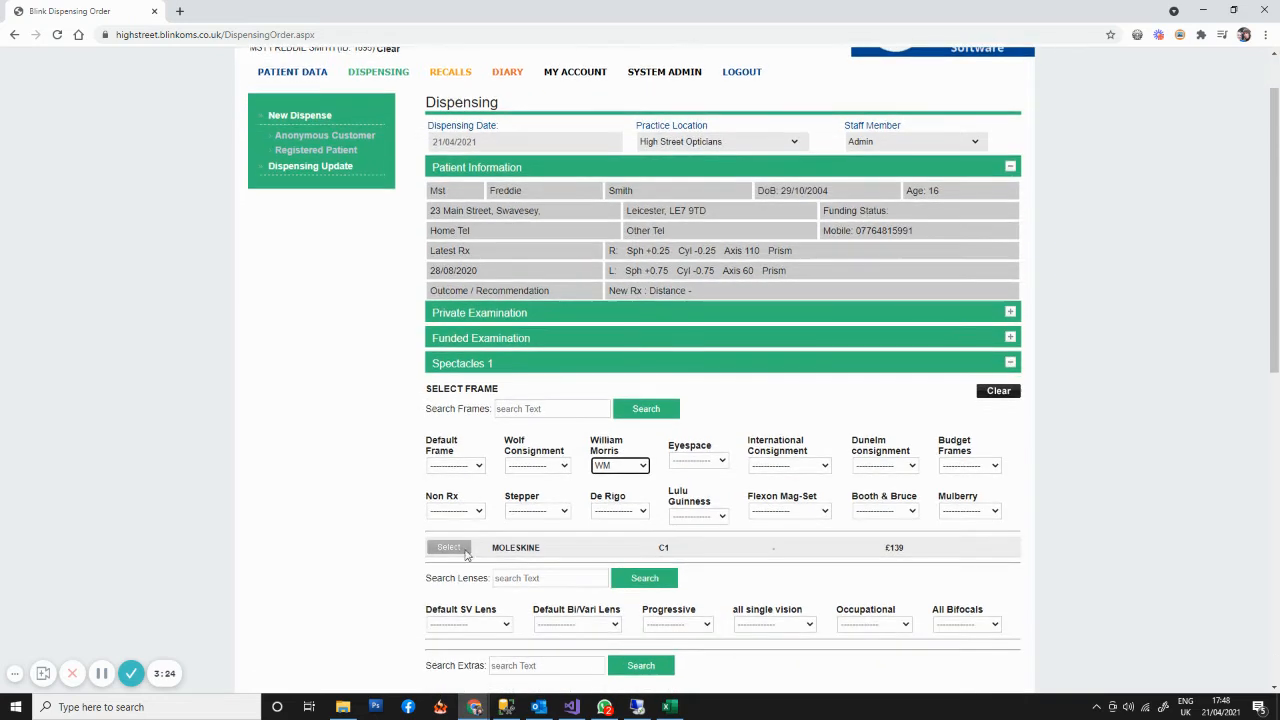
{"action": "left_click", "coordinate": [630, 468]}
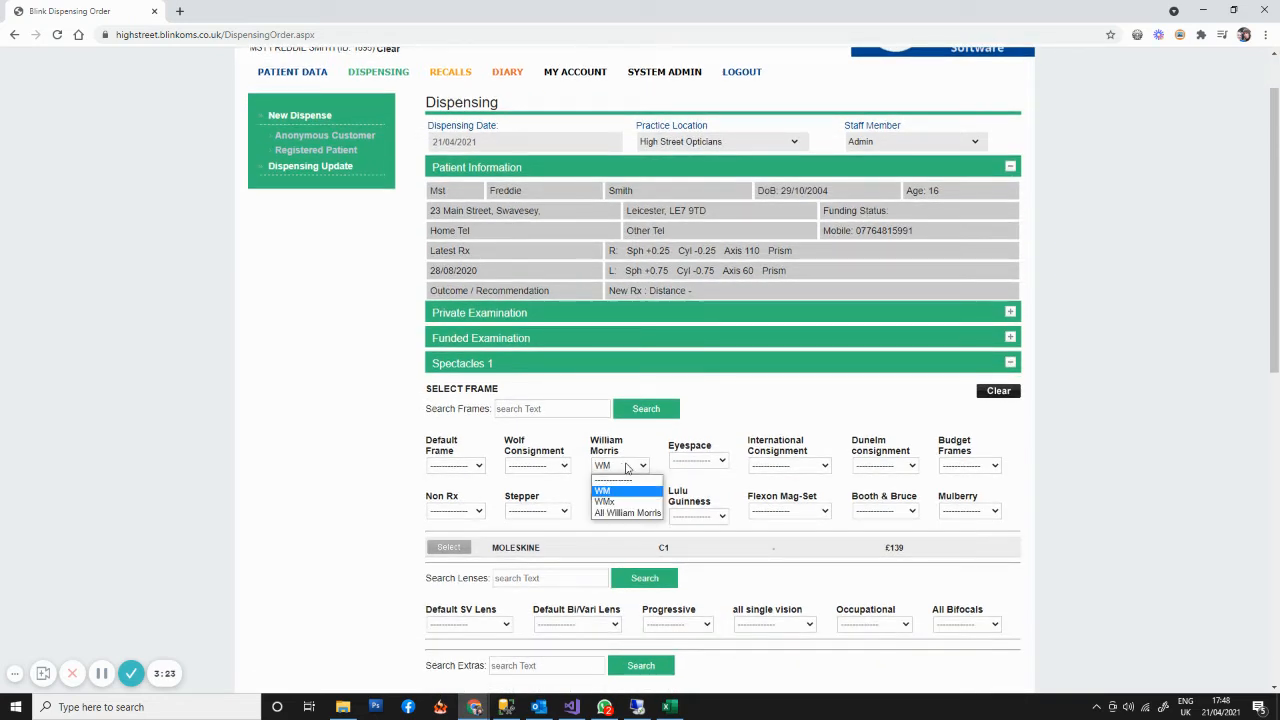
{"action": "left_click", "coordinate": [610, 502]}
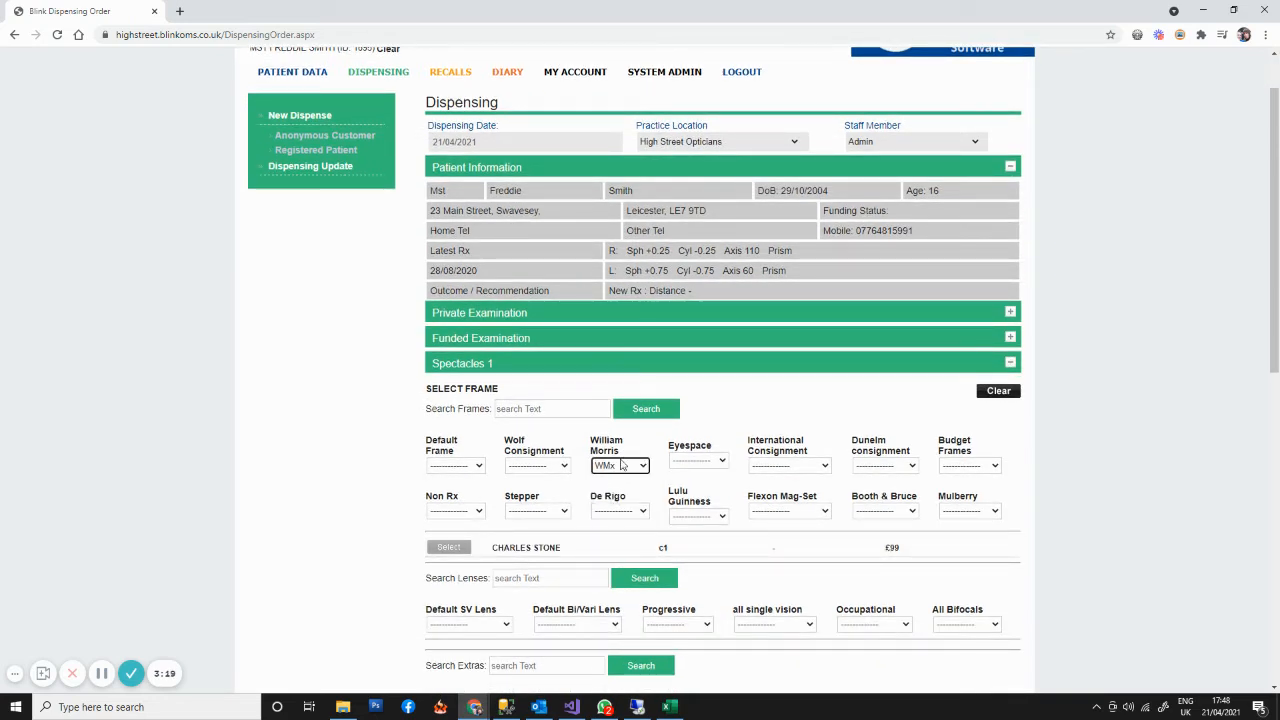
- List all William Morris frames and select the WILLIAM MORRIS frame for Spectacles 1
{"action": "left_click", "coordinate": [622, 465]}
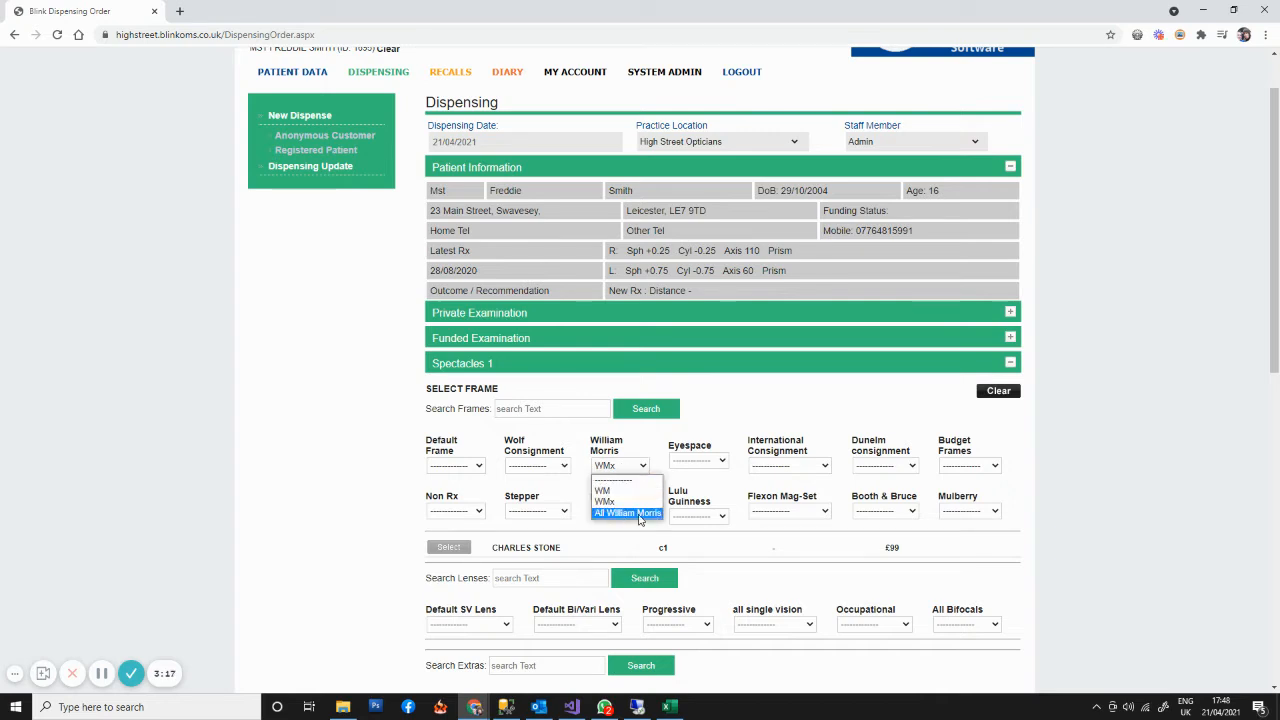
{"action": "left_click", "coordinate": [640, 513]}
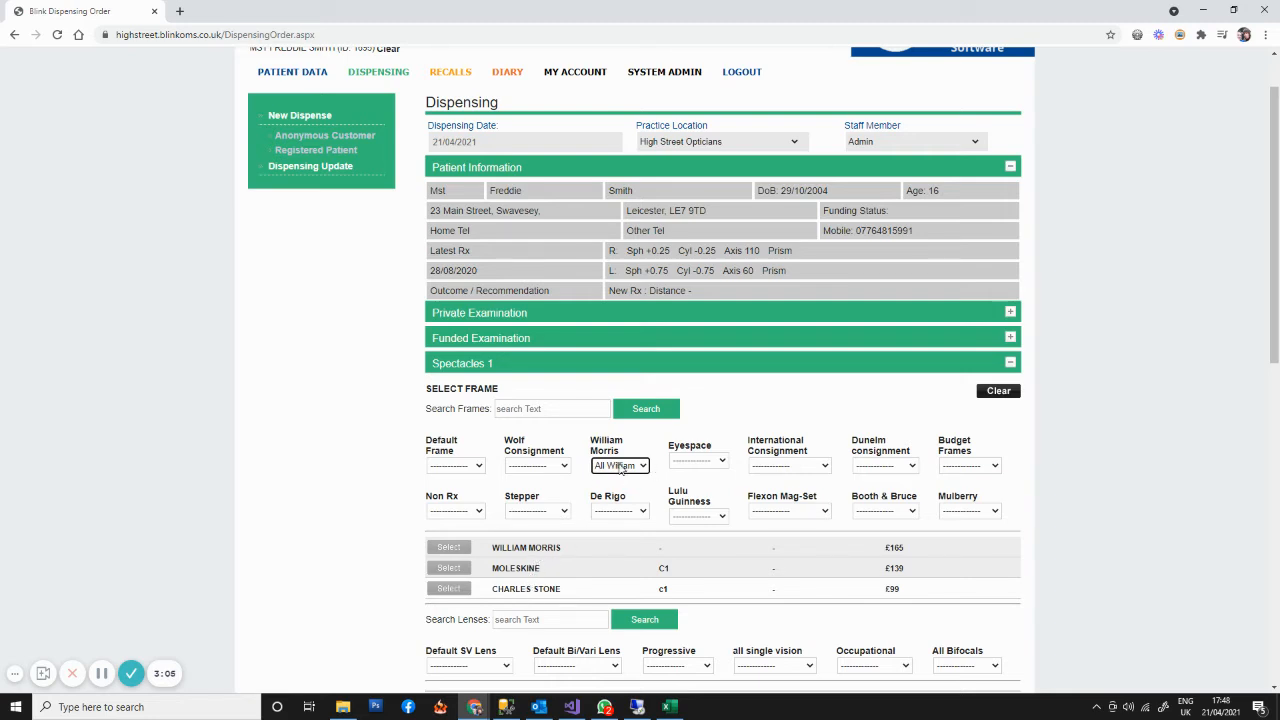
{"action": "scroll", "coordinate": [455, 420], "scroll_direction": "down", "scroll_amount": 2}
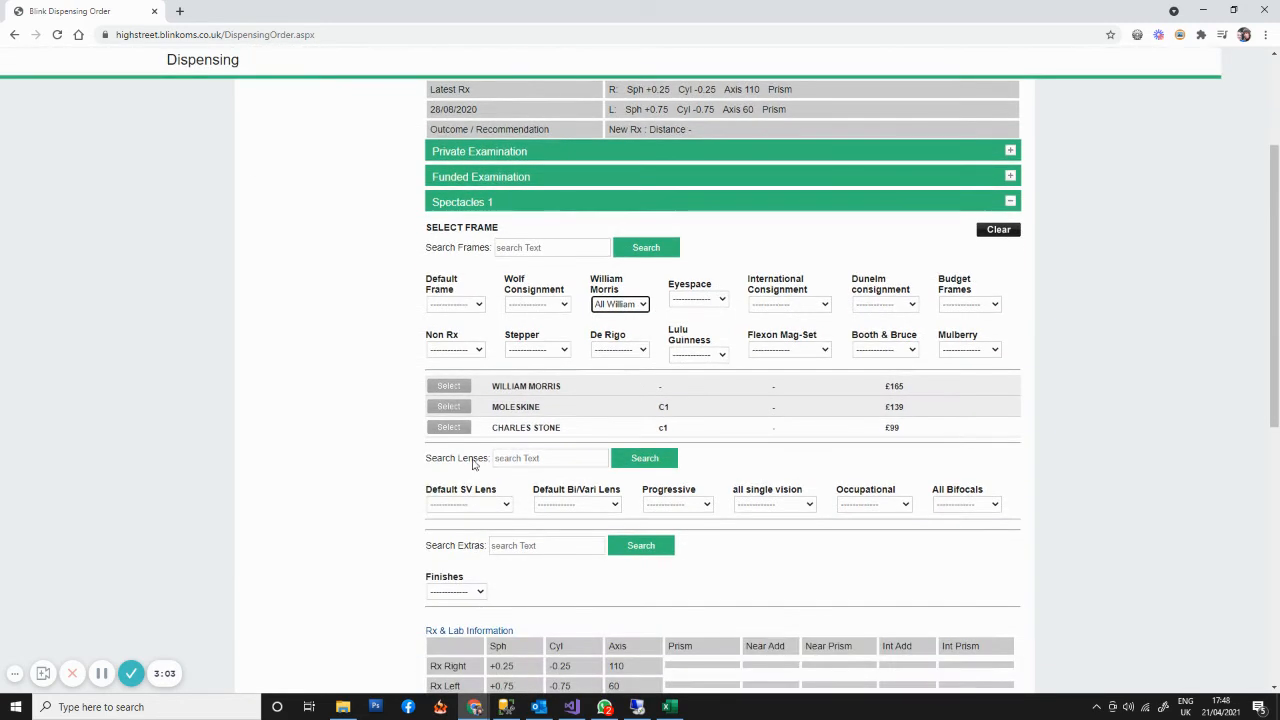
{"action": "left_click", "coordinate": [449, 387]}
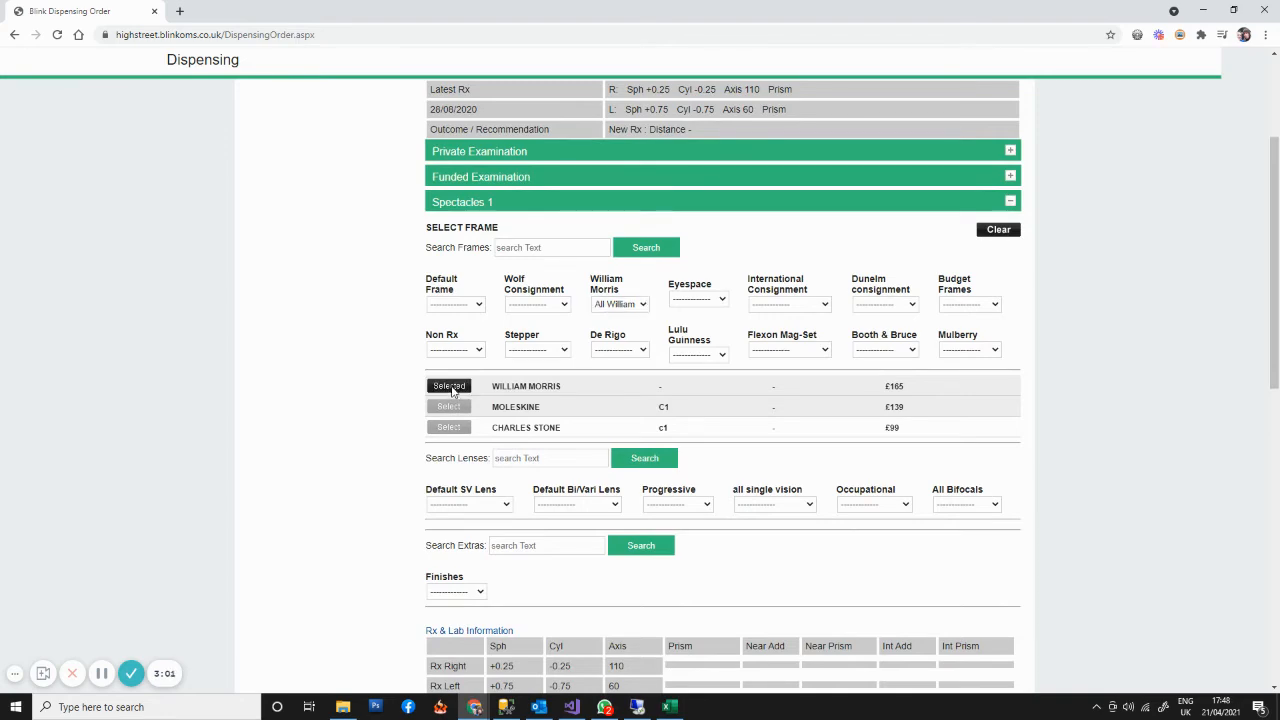
- In the Spec 1 sale details, set the frame description to WILLIAM MORRIS xyz and the colour to red
{"action": "scroll", "coordinate": [578, 416], "scroll_direction": "down", "scroll_amount": 6}
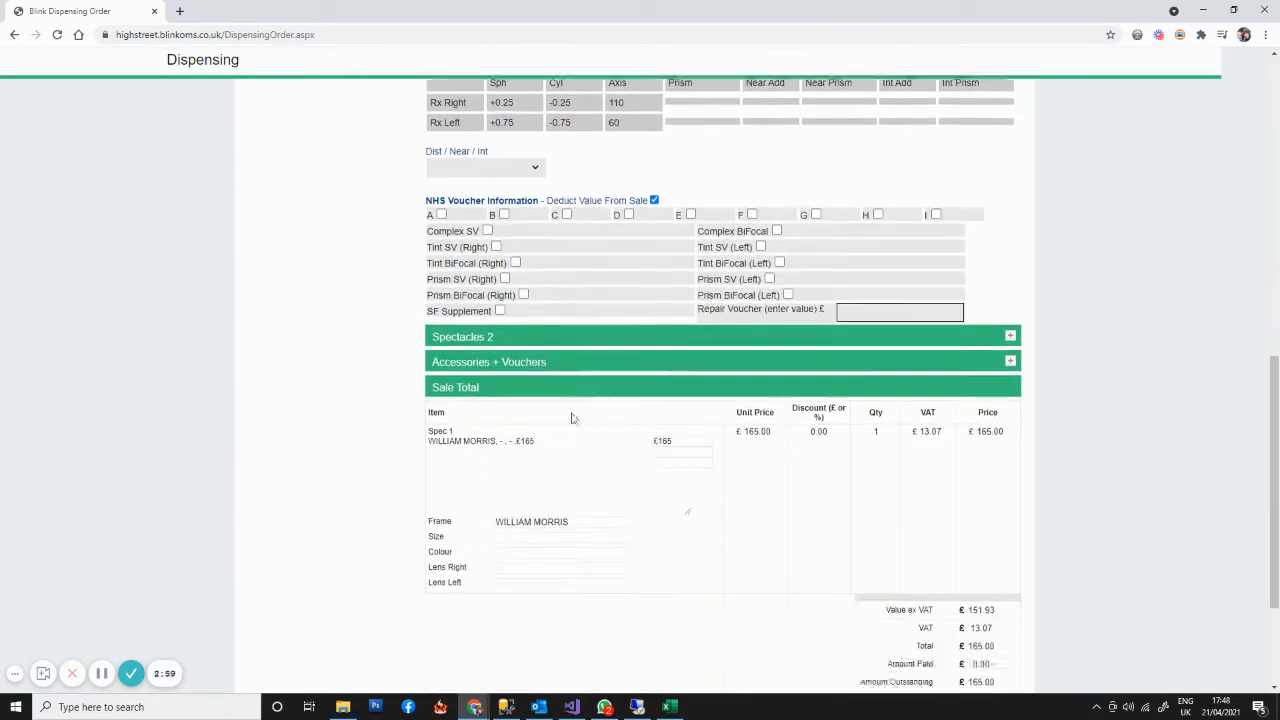
{"action": "scroll", "coordinate": [572, 418], "scroll_direction": "down", "scroll_amount": 1}
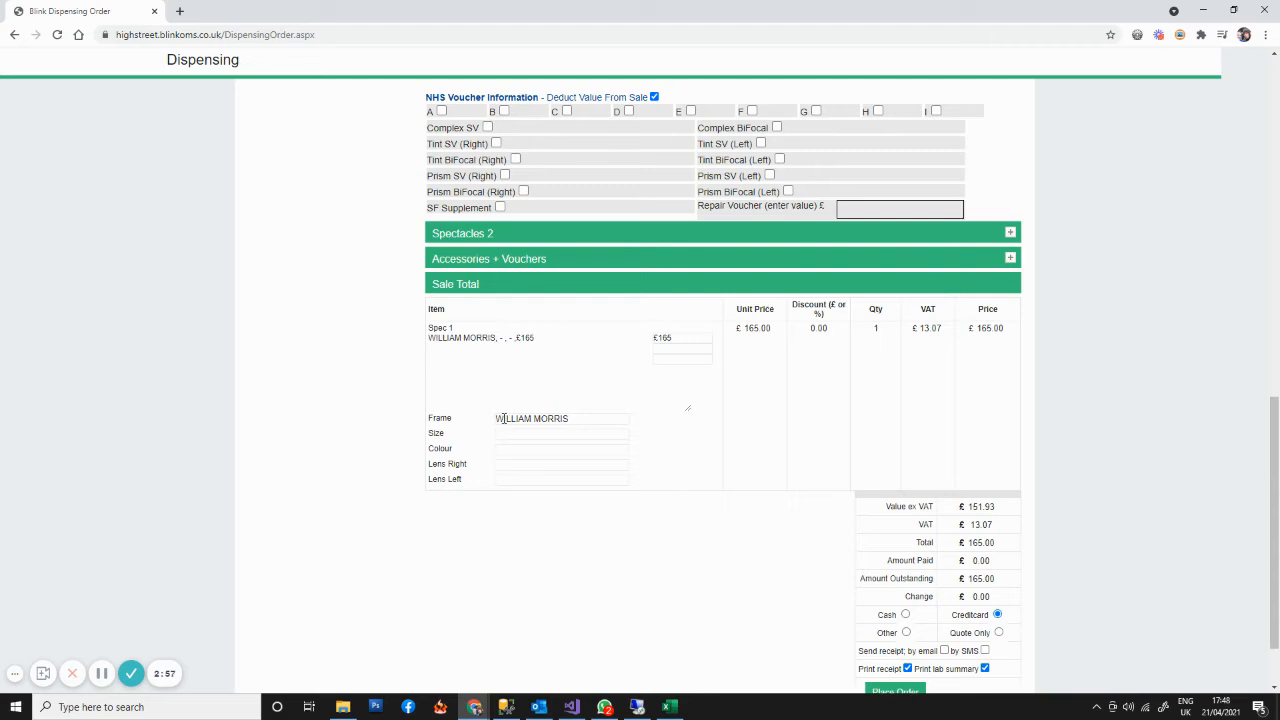
{"action": "left_click", "coordinate": [572, 419]}
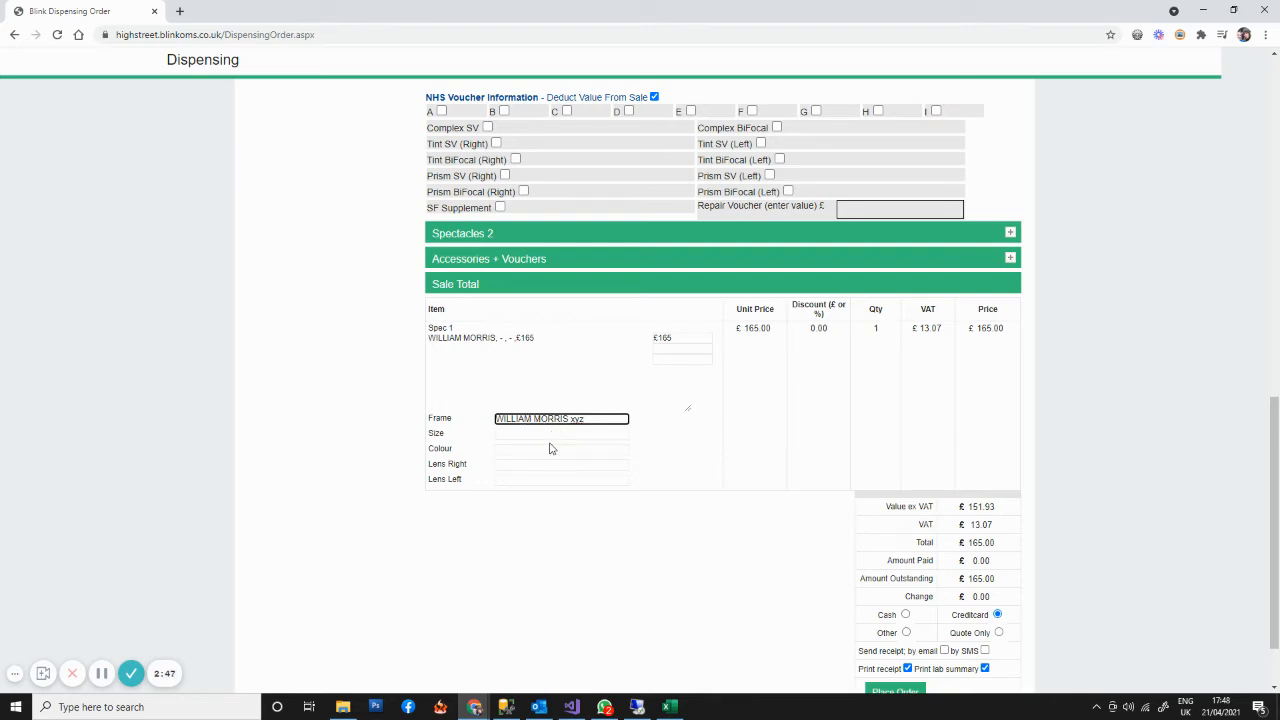
{"action": "left_click", "coordinate": [510, 432]}
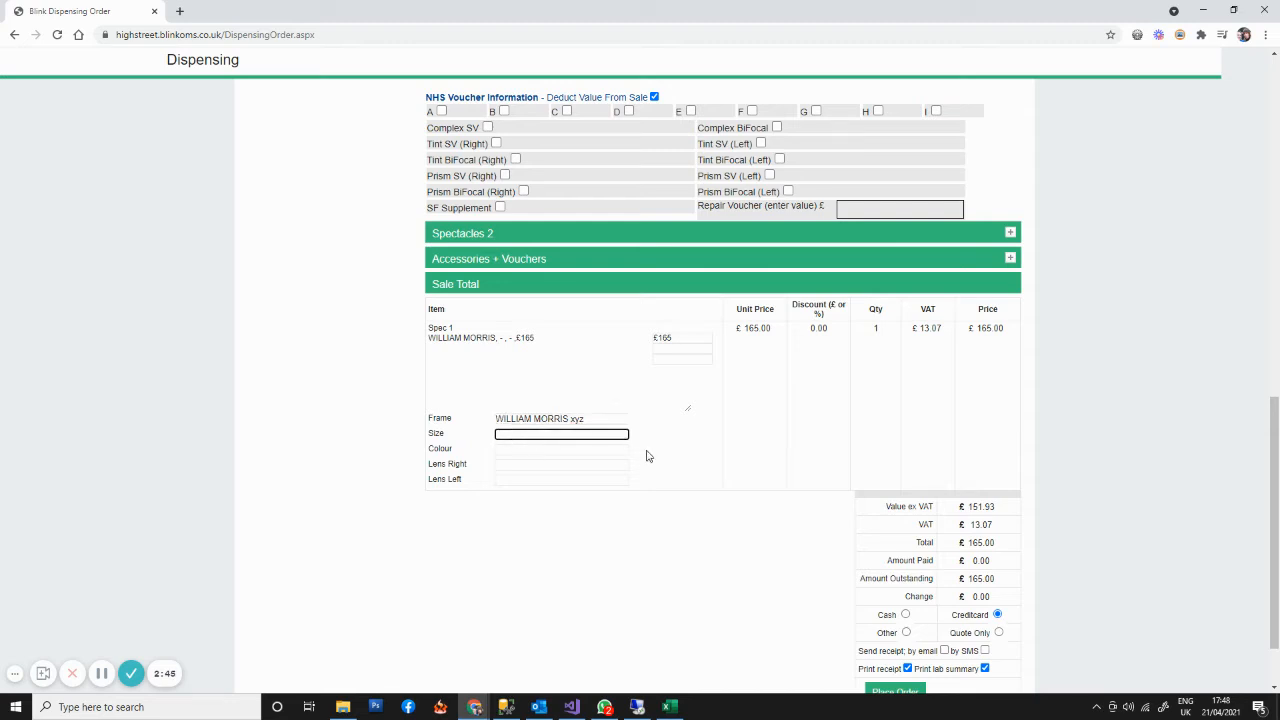
{"action": "left_click", "coordinate": [531, 452]}
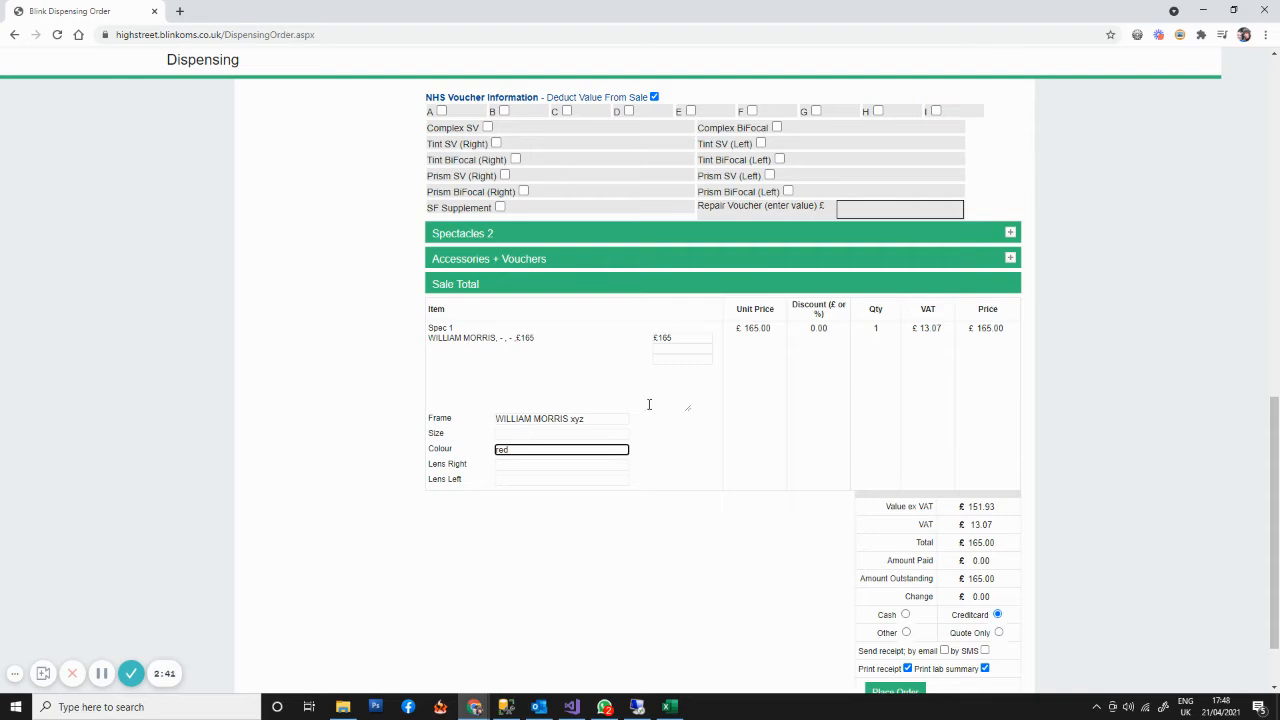
- Set the price of the WILLIAM MORRIS frame in the Spec 1 sale line to £99
{"action": "scroll", "coordinate": [753, 453], "scroll_direction": "up", "scroll_amount": 1}
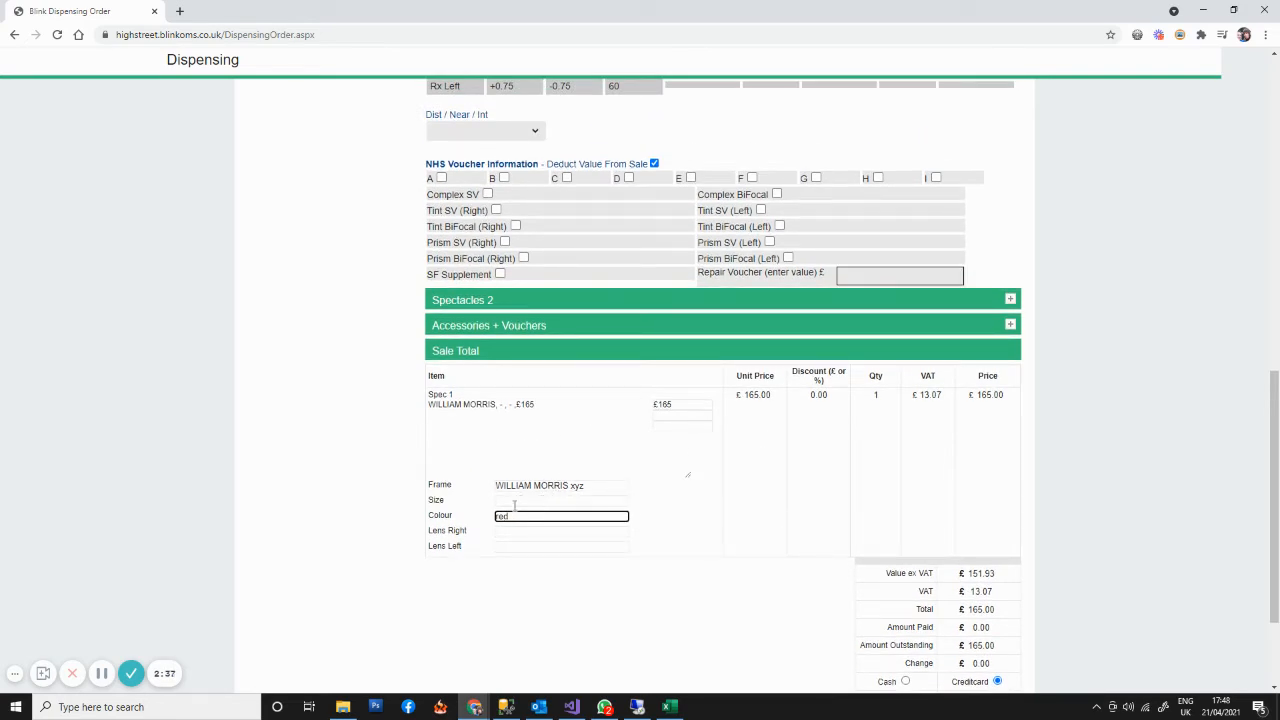
{"action": "left_click", "coordinate": [659, 404]}
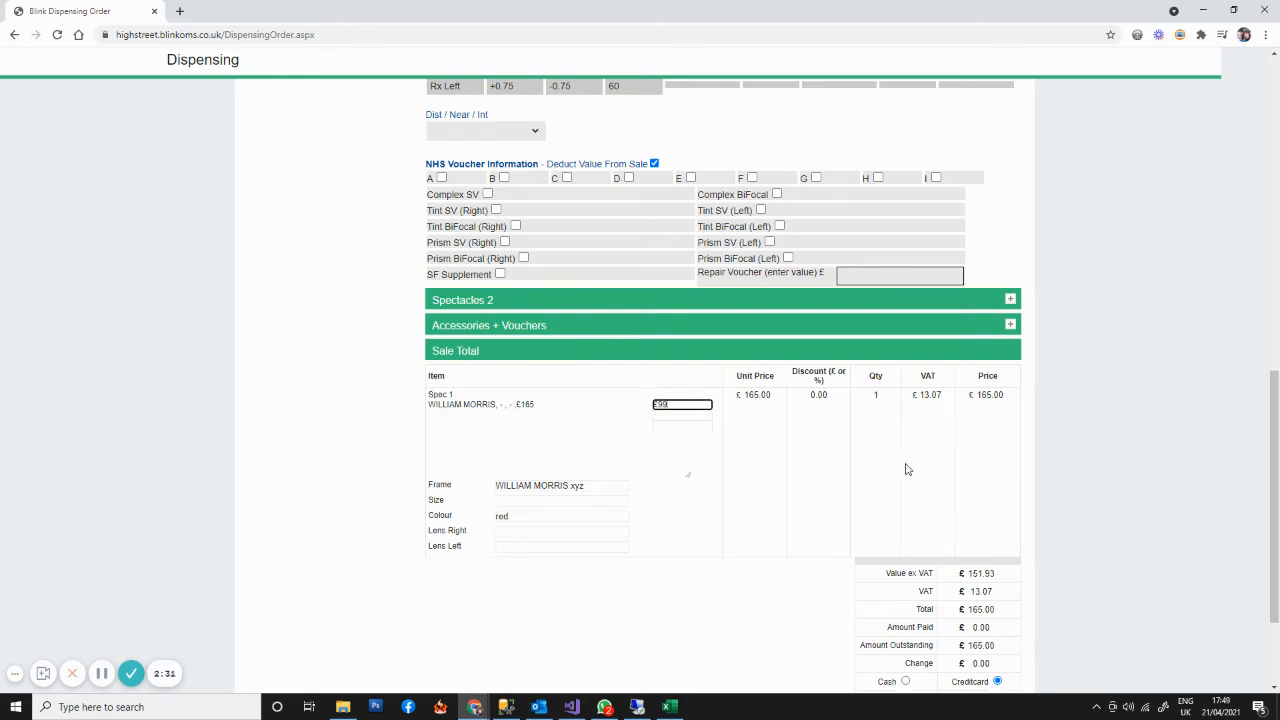
{"action": "left_click", "coordinate": [1037, 463]}
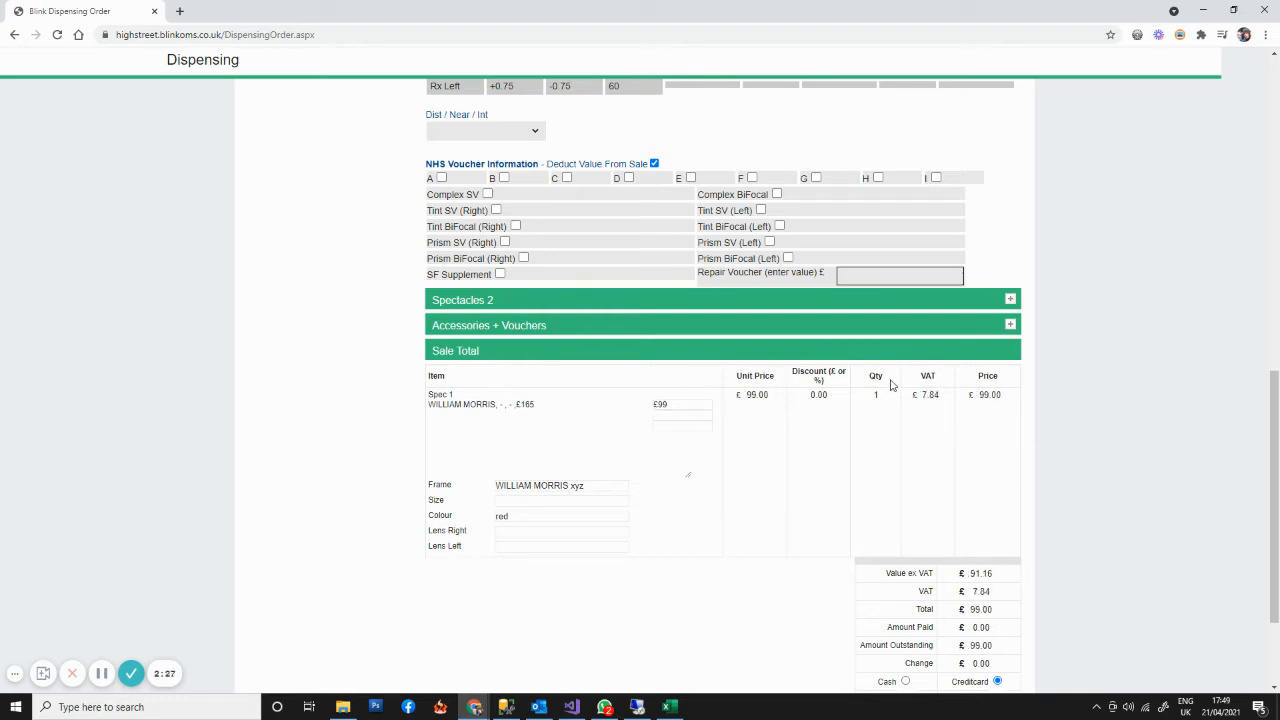
- List all Default SV Lens items under Spectacles 1 and select the Default SV Lens for the order
{"action": "scroll", "coordinate": [906, 223], "scroll_direction": "up", "scroll_amount": 10}
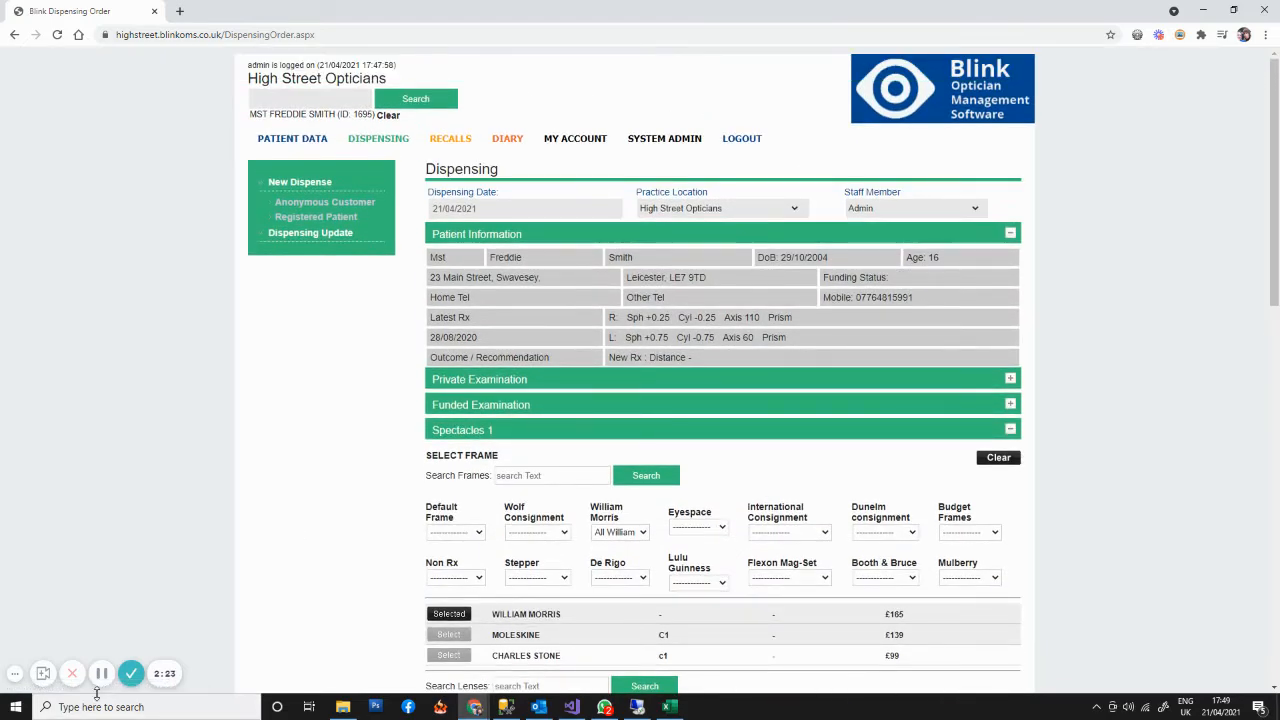
{"action": "scroll", "coordinate": [617, 617], "scroll_direction": "down", "scroll_amount": 1}
{"action": "scroll", "coordinate": [617, 617], "scroll_direction": "down", "scroll_amount": 2}
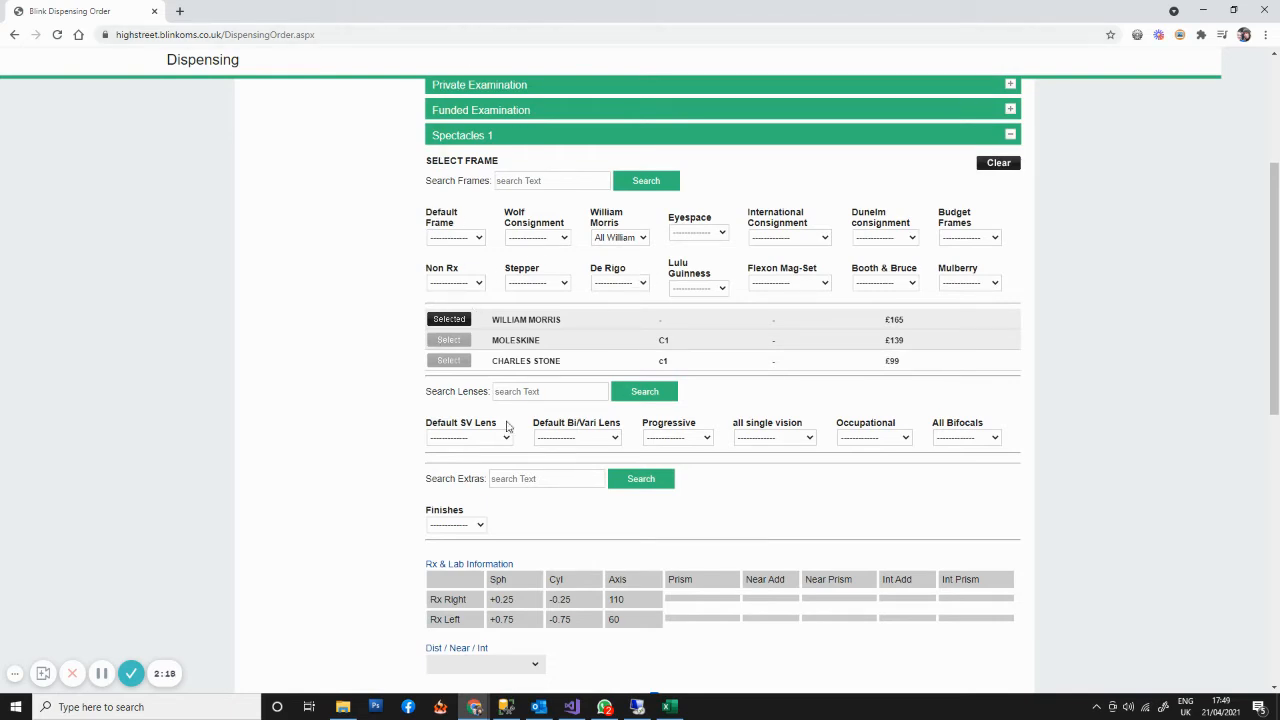
{"action": "left_click", "coordinate": [463, 439]}
{"action": "left_click", "coordinate": [460, 470]}
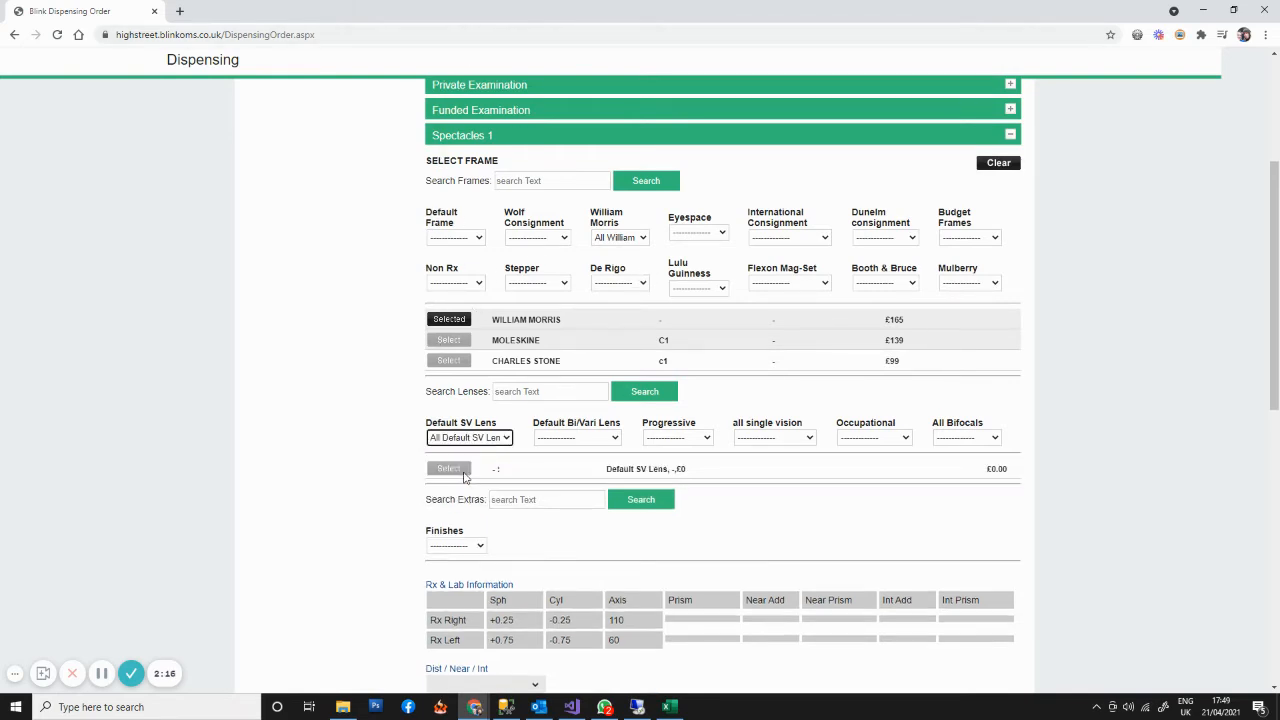
{"action": "left_click", "coordinate": [455, 470]}
- Set the Spectacles 1 prescription use to Dist and enter 60 as the right PD
{"action": "scroll", "coordinate": [520, 430], "scroll_direction": "down", "scroll_amount": 4}
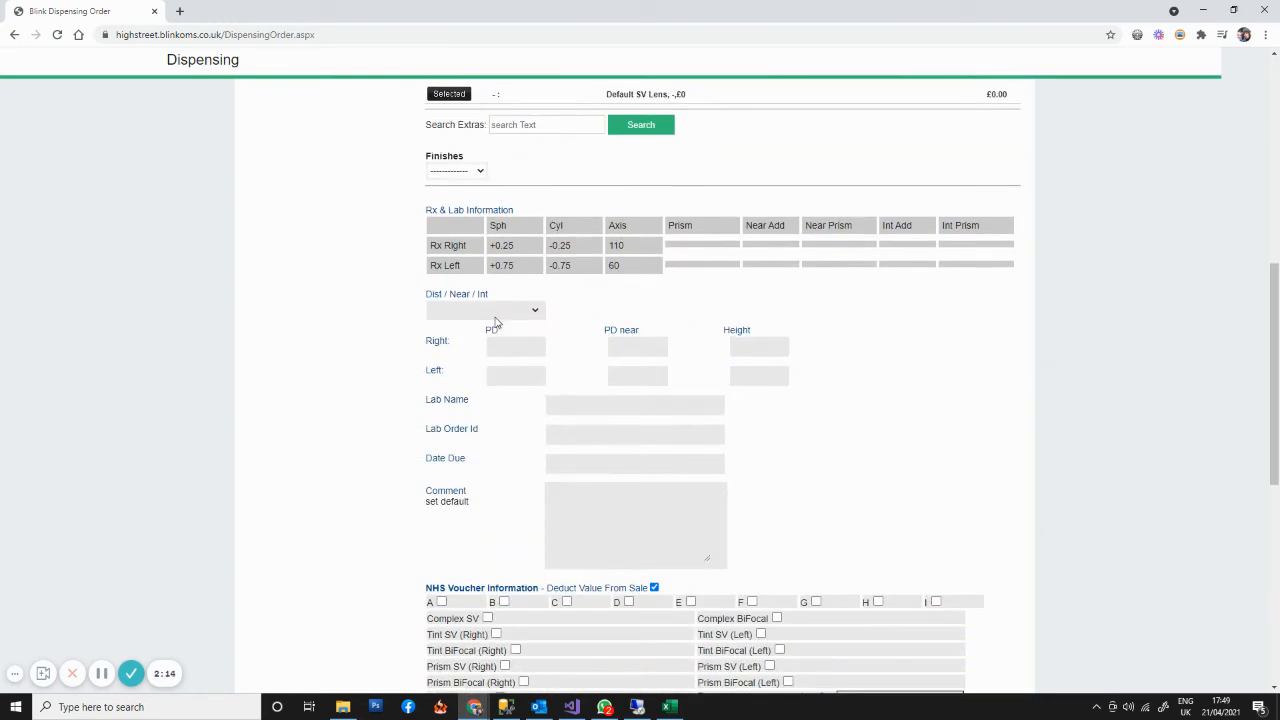
{"action": "left_click", "coordinate": [490, 312]}
{"action": "left_click", "coordinate": [460, 334]}
{"action": "left_click", "coordinate": [525, 346]}
{"action": "scroll", "coordinate": [520, 350], "scroll_direction": "down", "scroll_amount": 1}
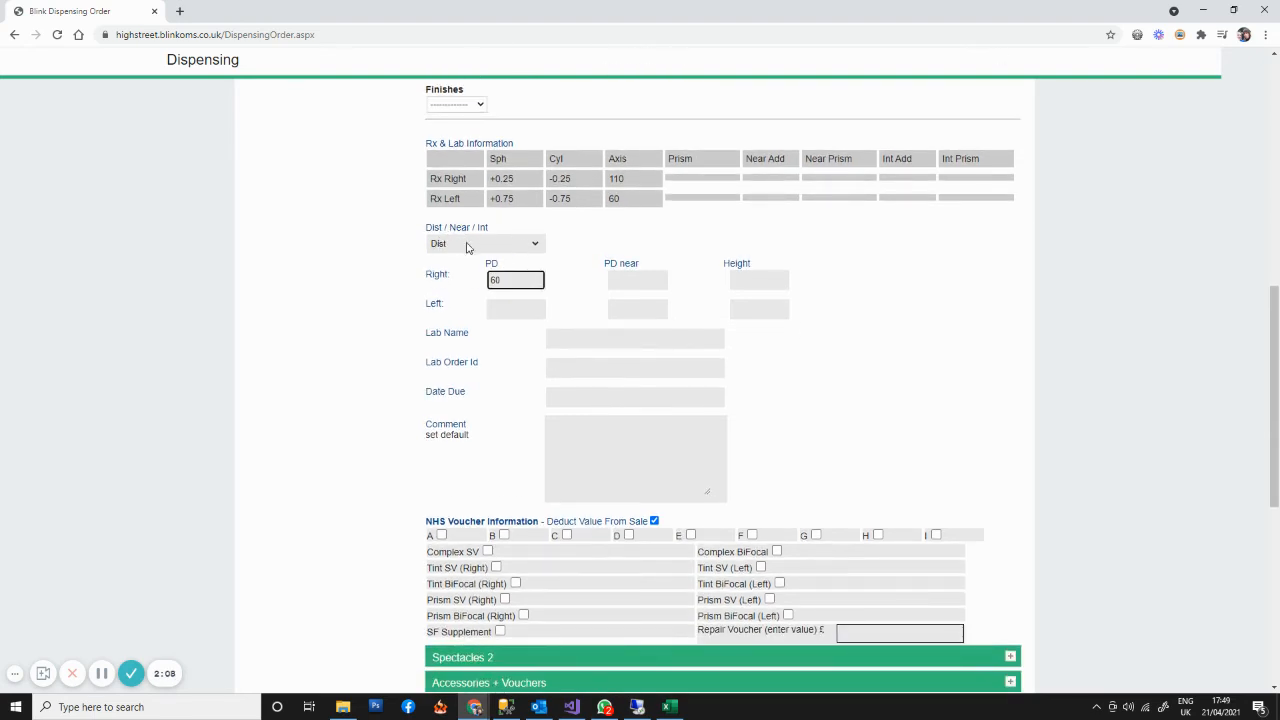
- Turn off printing of the receipt and lab summary, place the dispensing order and acknowledge the recorded sale
{"action": "scroll", "coordinate": [943, 450], "scroll_direction": "down", "scroll_amount": 3}
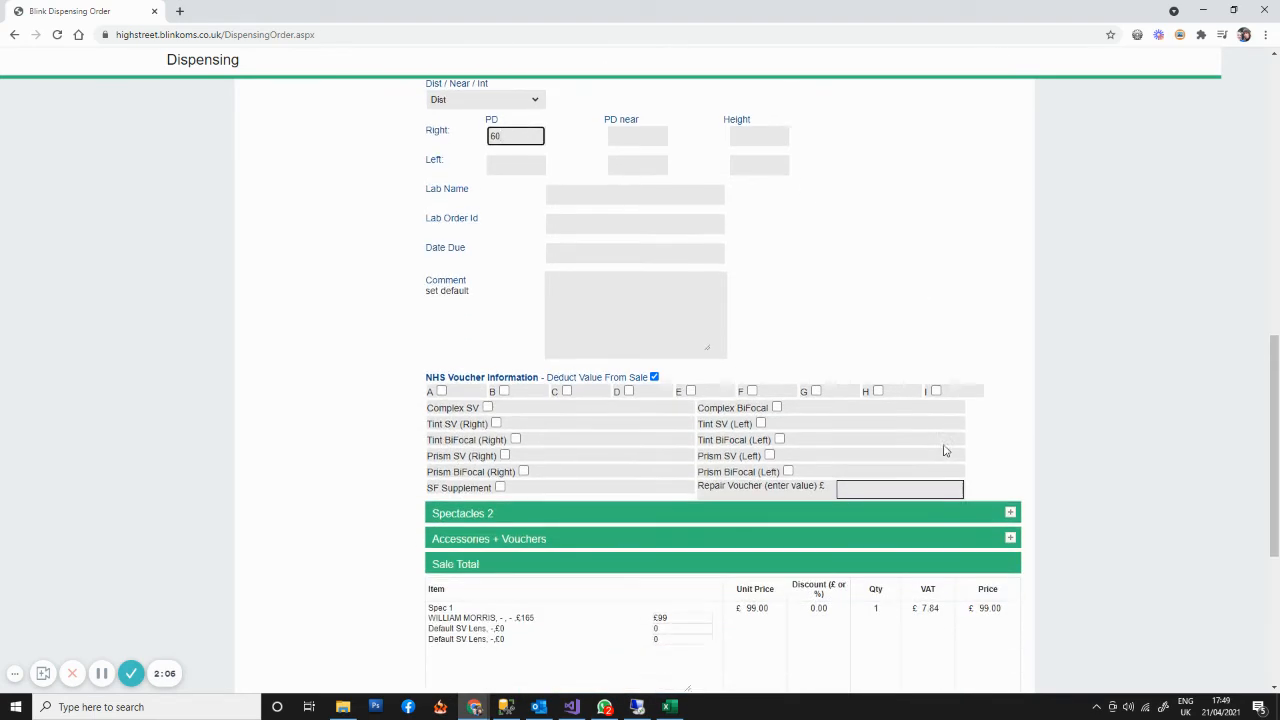
{"action": "scroll", "coordinate": [635, 552], "scroll_direction": "down", "scroll_amount": 3}
{"action": "scroll", "coordinate": [630, 549], "scroll_direction": "down", "scroll_amount": 1}
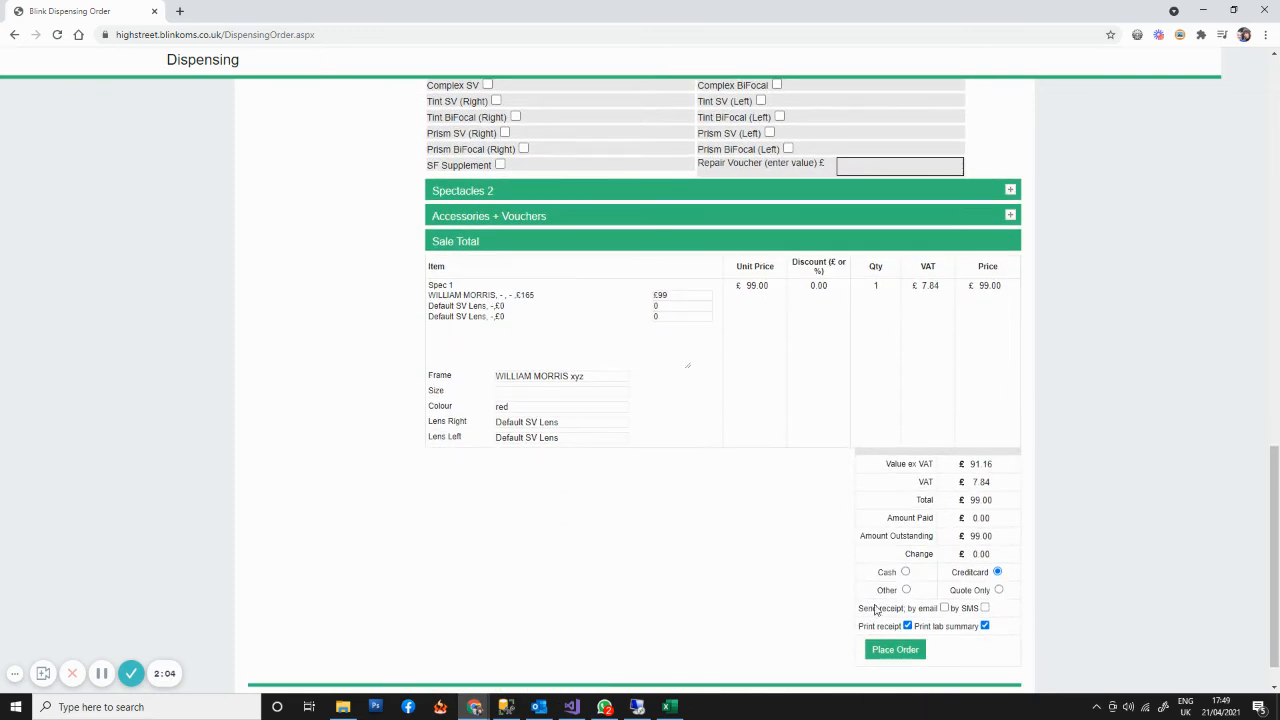
{"action": "left_click", "coordinate": [907, 626]}
{"action": "left_click", "coordinate": [985, 627]}
{"action": "left_click", "coordinate": [905, 651]}
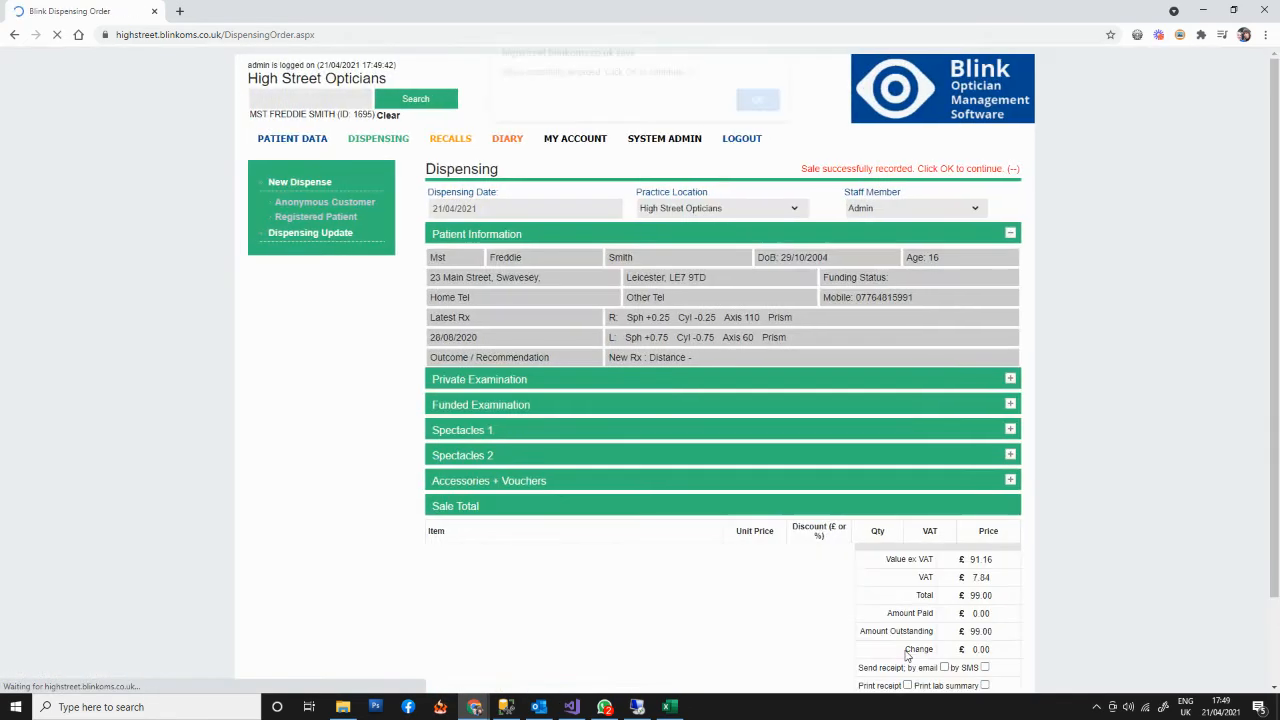
{"action": "left_click", "coordinate": [757, 110]}
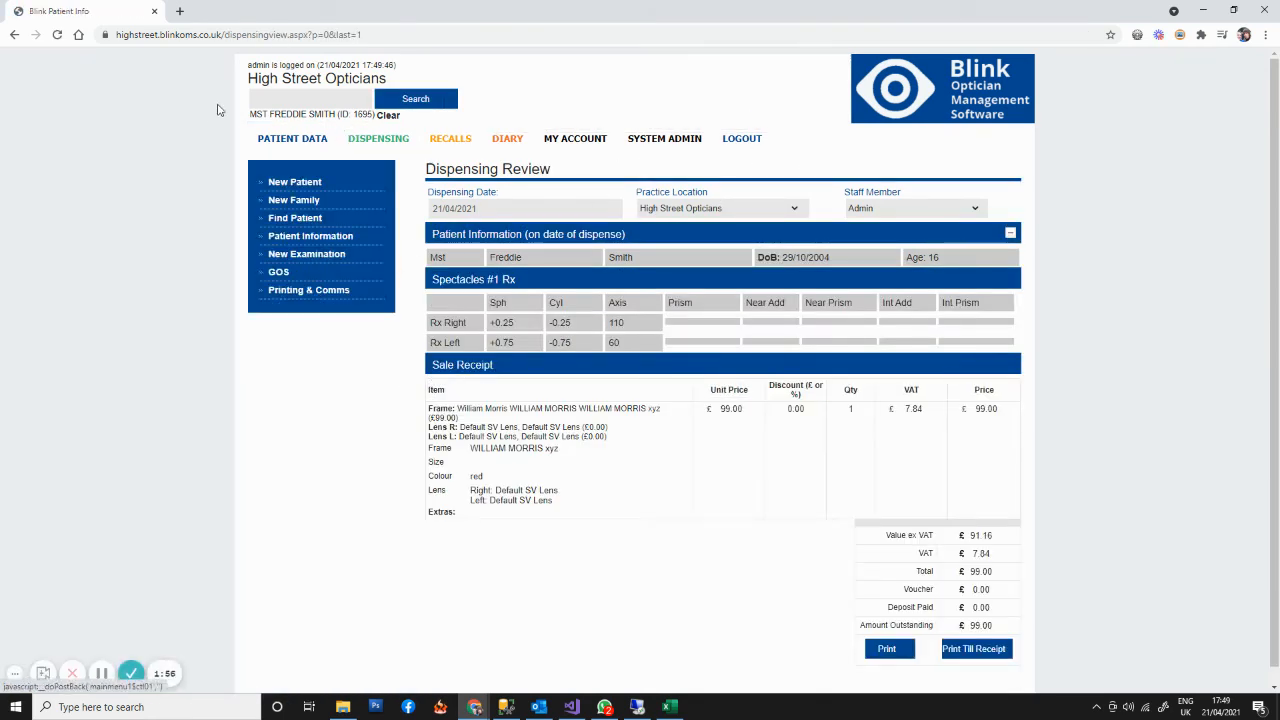
- Start a new dispense for the same patient and list all William Morris frames under Spectacles 1
{"action": "left_click", "coordinate": [380, 145]}
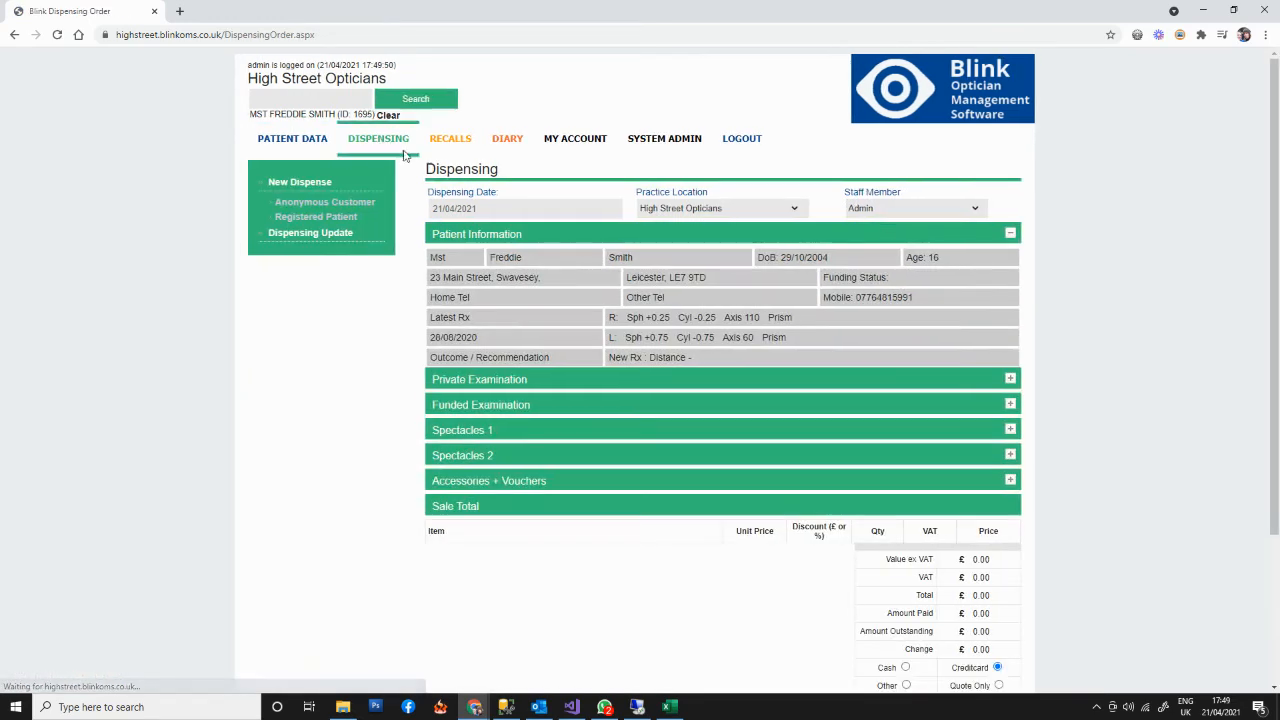
{"action": "left_click", "coordinate": [478, 434]}
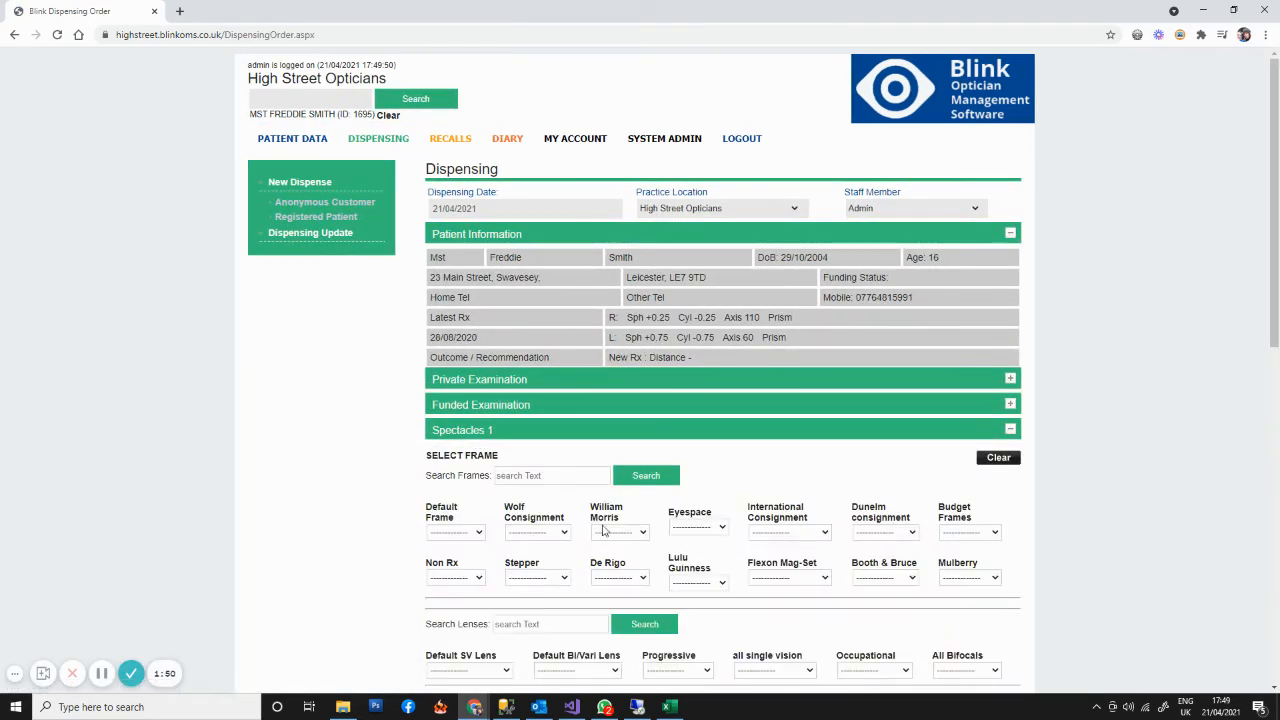
{"action": "scroll", "coordinate": [628, 497], "scroll_direction": "down", "scroll_amount": 1}
{"action": "left_click", "coordinate": [624, 466]}
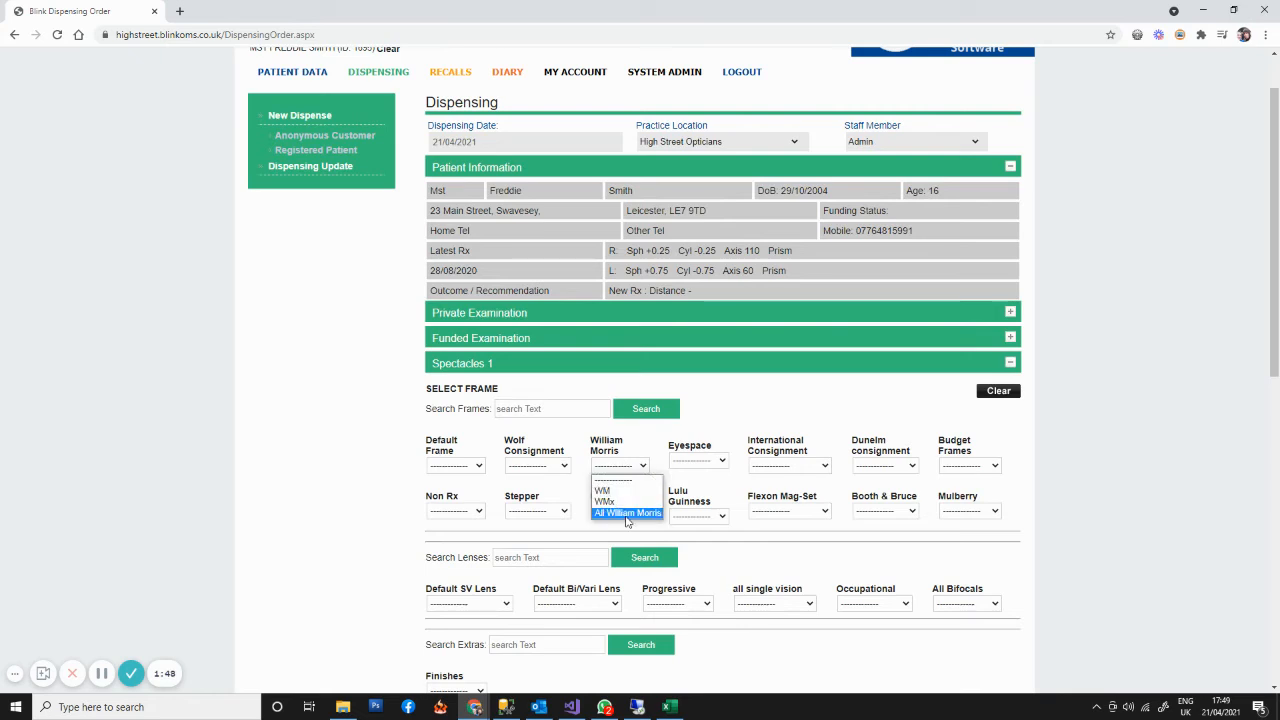
{"action": "left_click", "coordinate": [627, 513]}
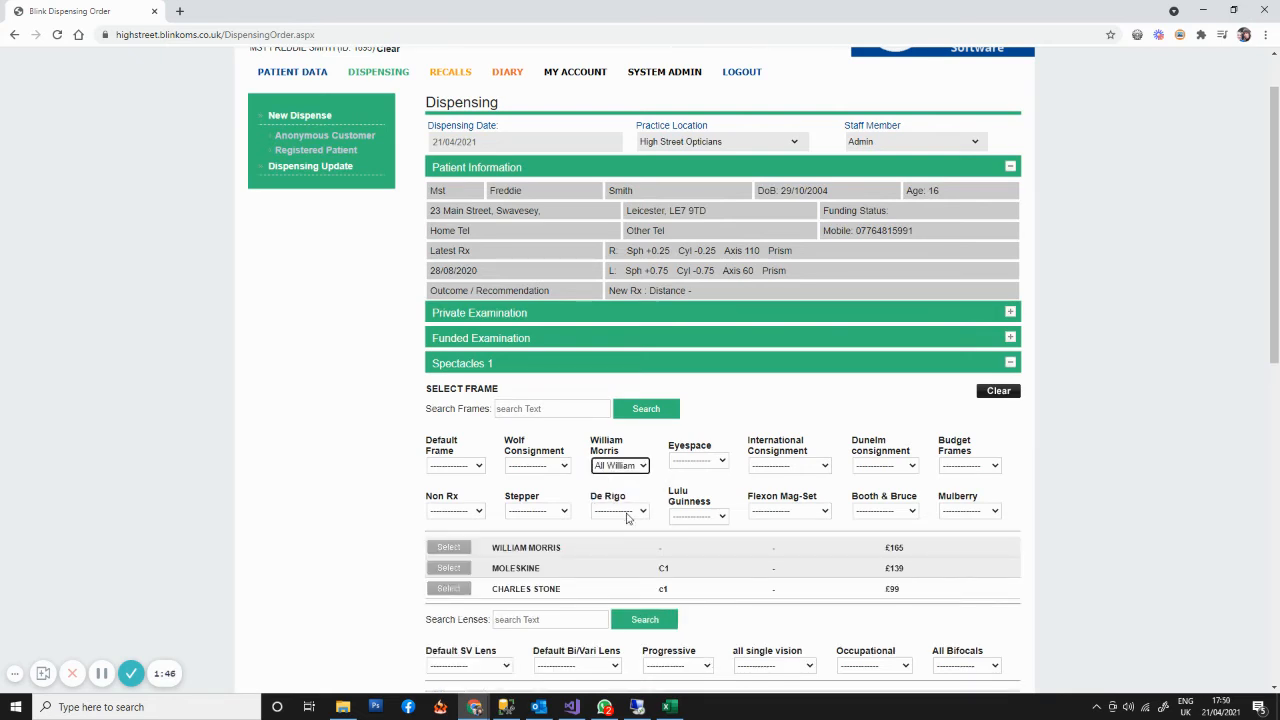
{"action": "scroll", "coordinate": [697, 636], "scroll_direction": "down", "scroll_amount": 2}
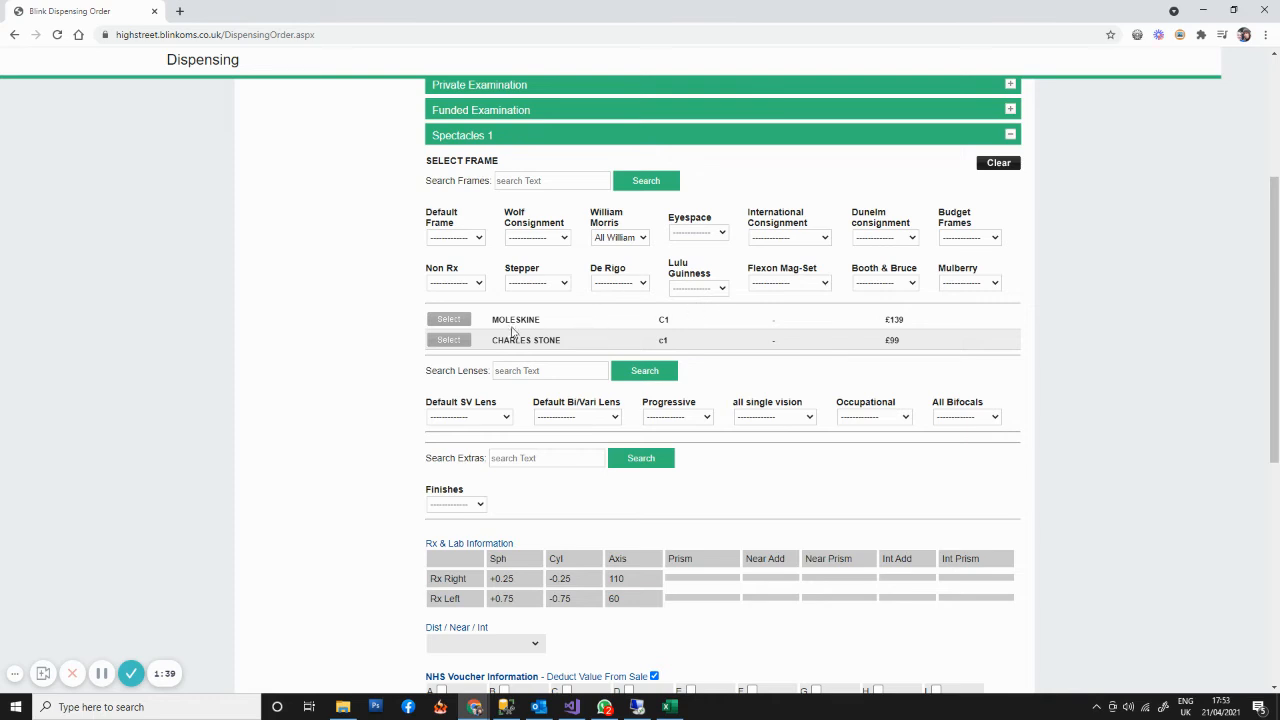
- Go to Edit Stock in system administration and list the items of the William Morris frame stock group for High Street Opticians
{"action": "scroll", "coordinate": [745, 369], "scroll_direction": "up", "scroll_amount": 3}
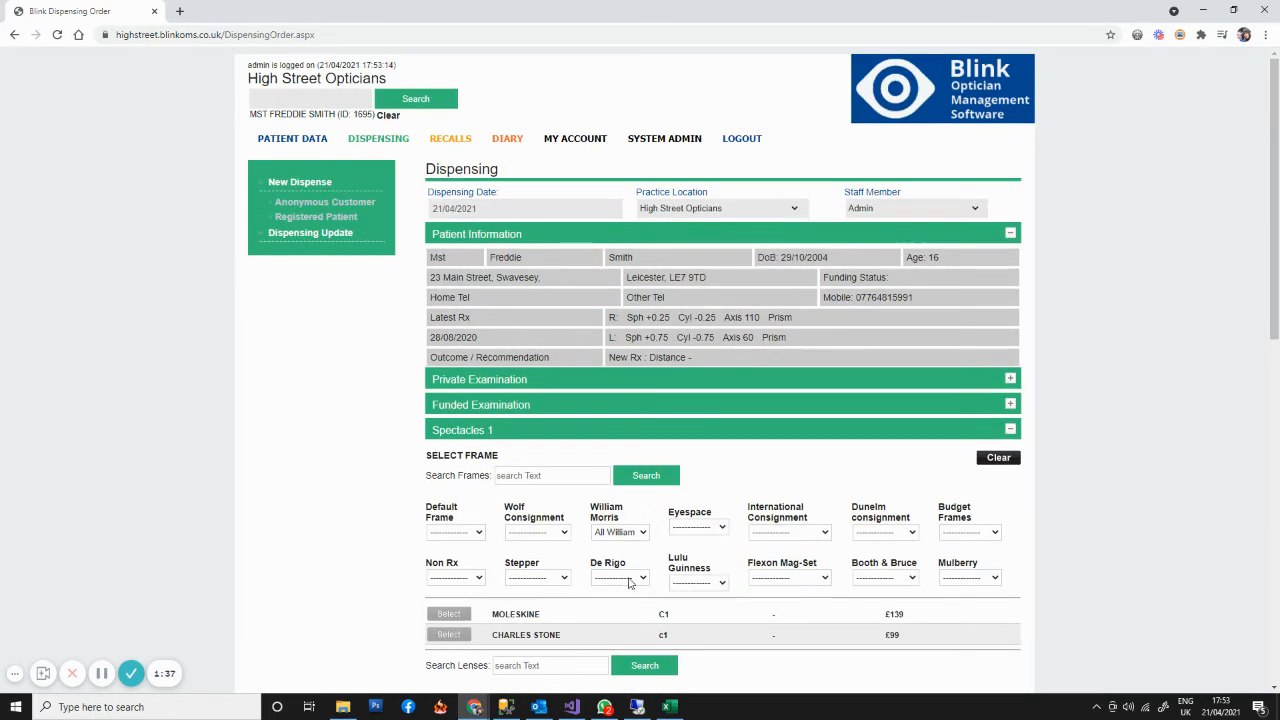
{"action": "left_click", "coordinate": [672, 139]}
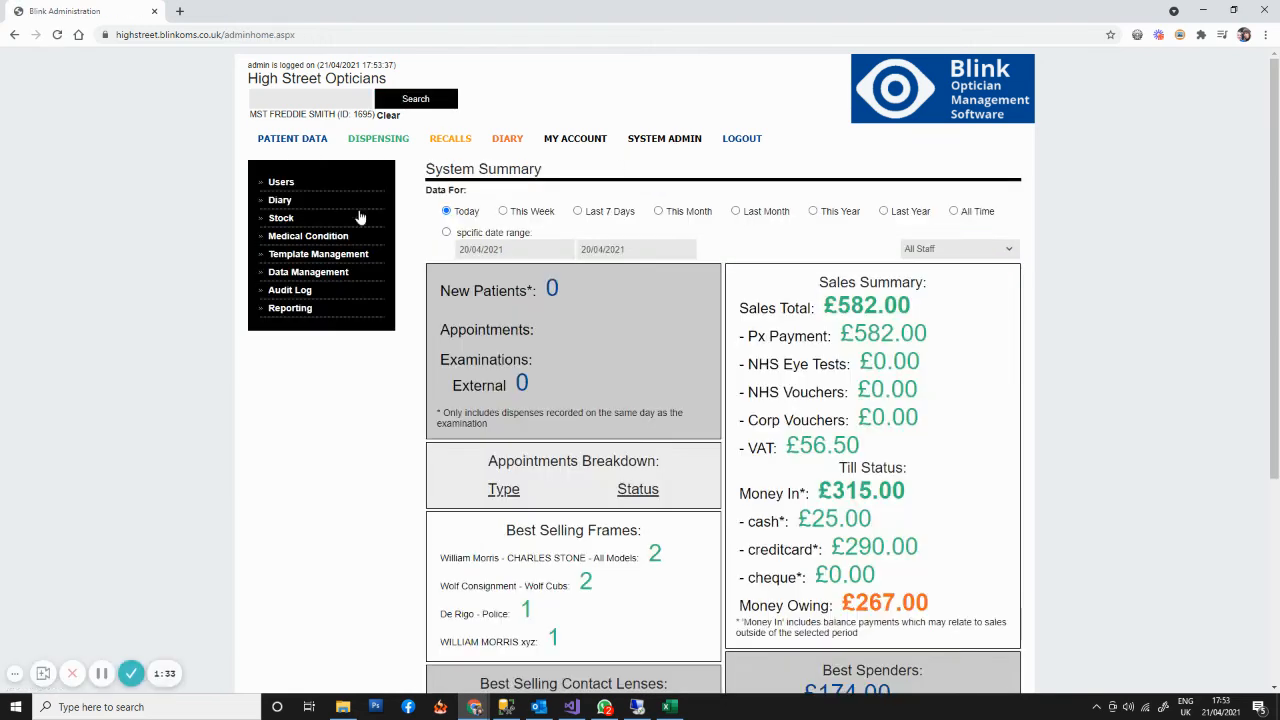
{"action": "left_click", "coordinate": [279, 222]}
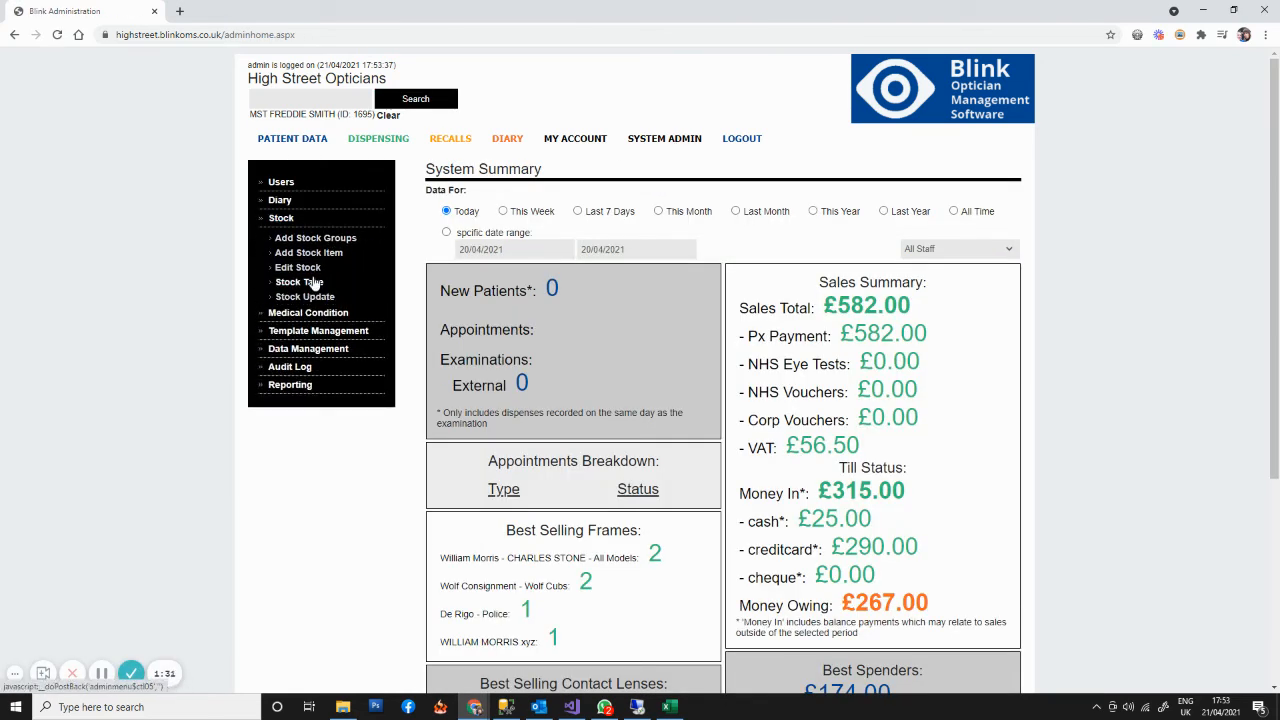
{"action": "left_click", "coordinate": [304, 267]}
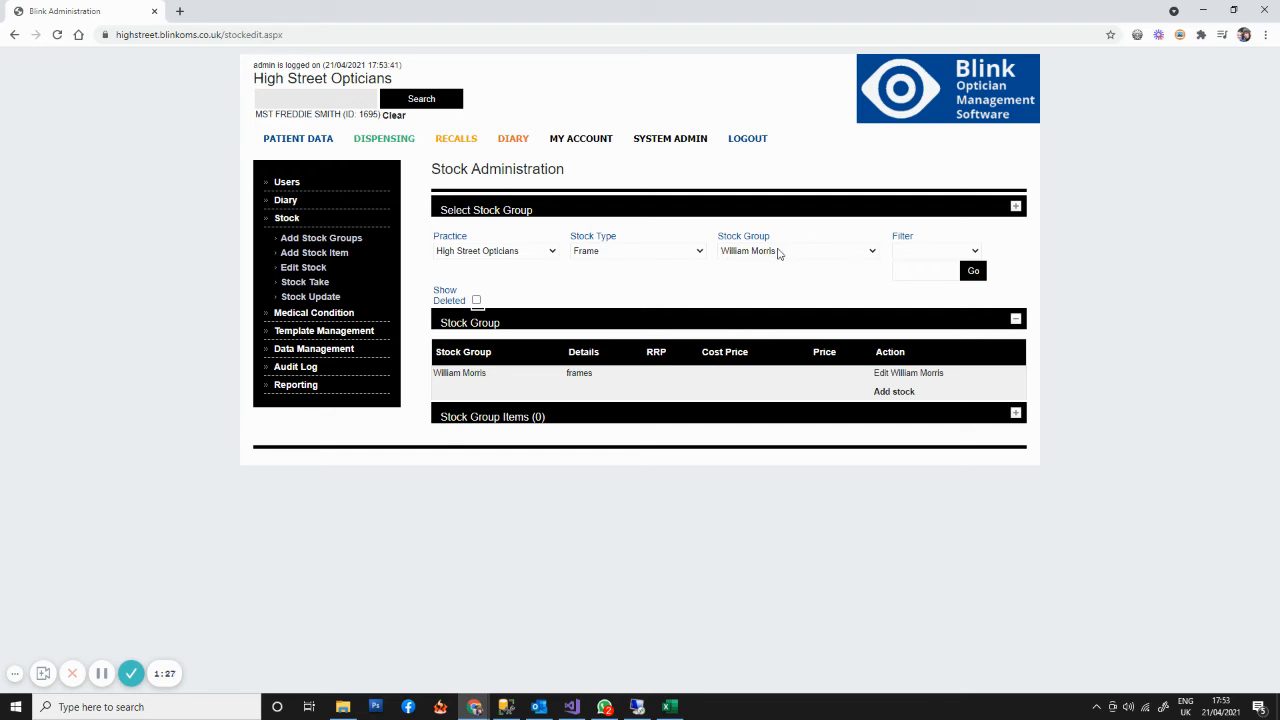
{"action": "left_click", "coordinate": [973, 271]}
{"action": "left_click", "coordinate": [538, 419]}
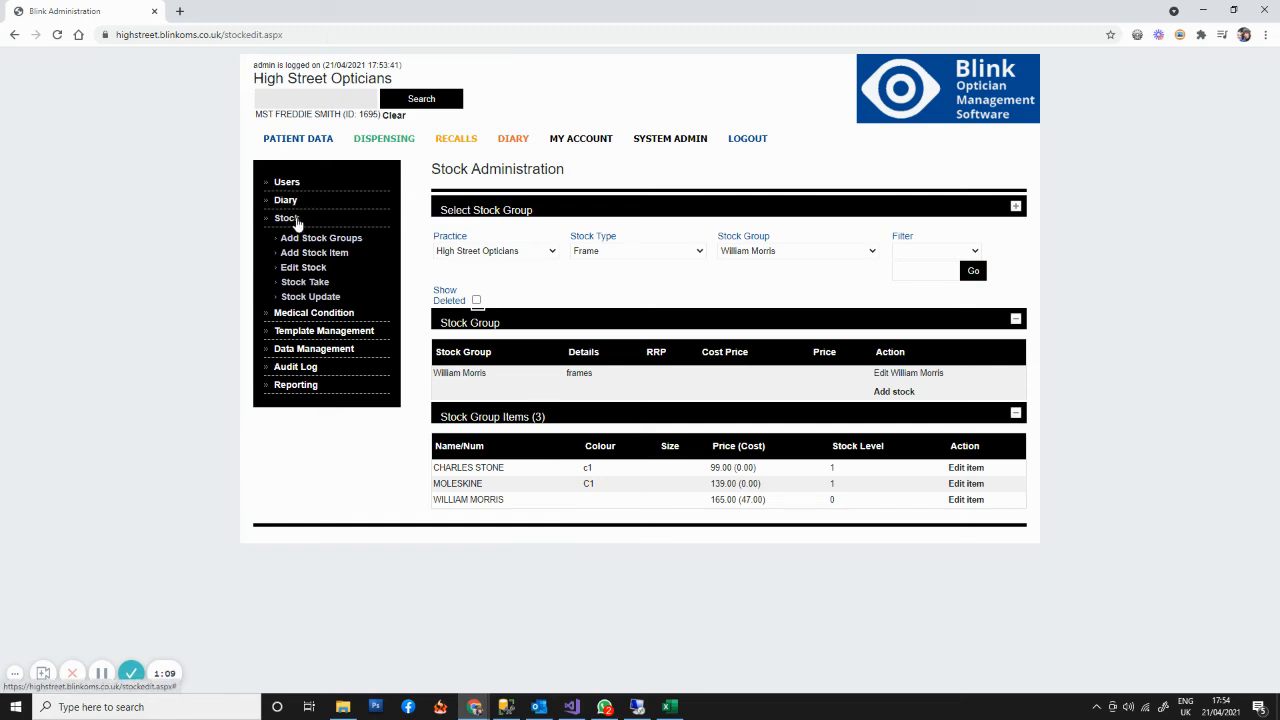
- Open the Stock Take report and review the stock items sold, the items in stock and the items out of stock
{"action": "left_click", "coordinate": [314, 284]}
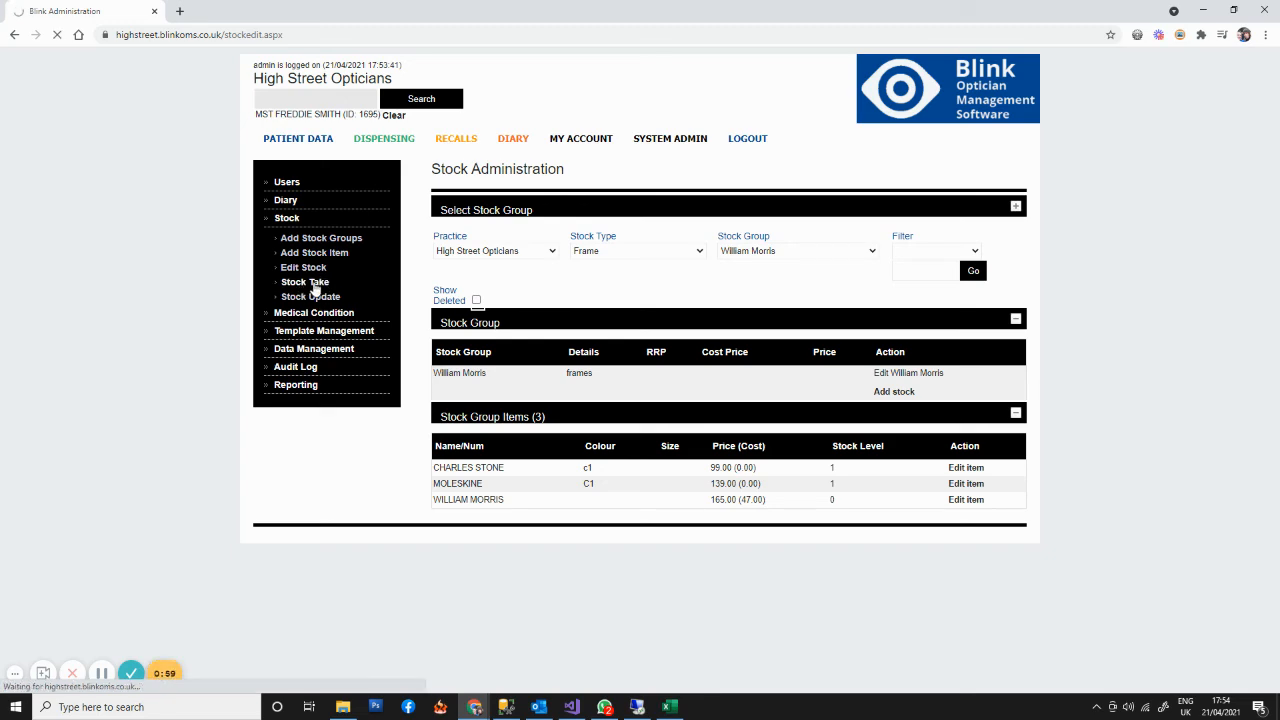
{"action": "scroll", "coordinate": [628, 404], "scroll_direction": "down", "scroll_amount": 2}
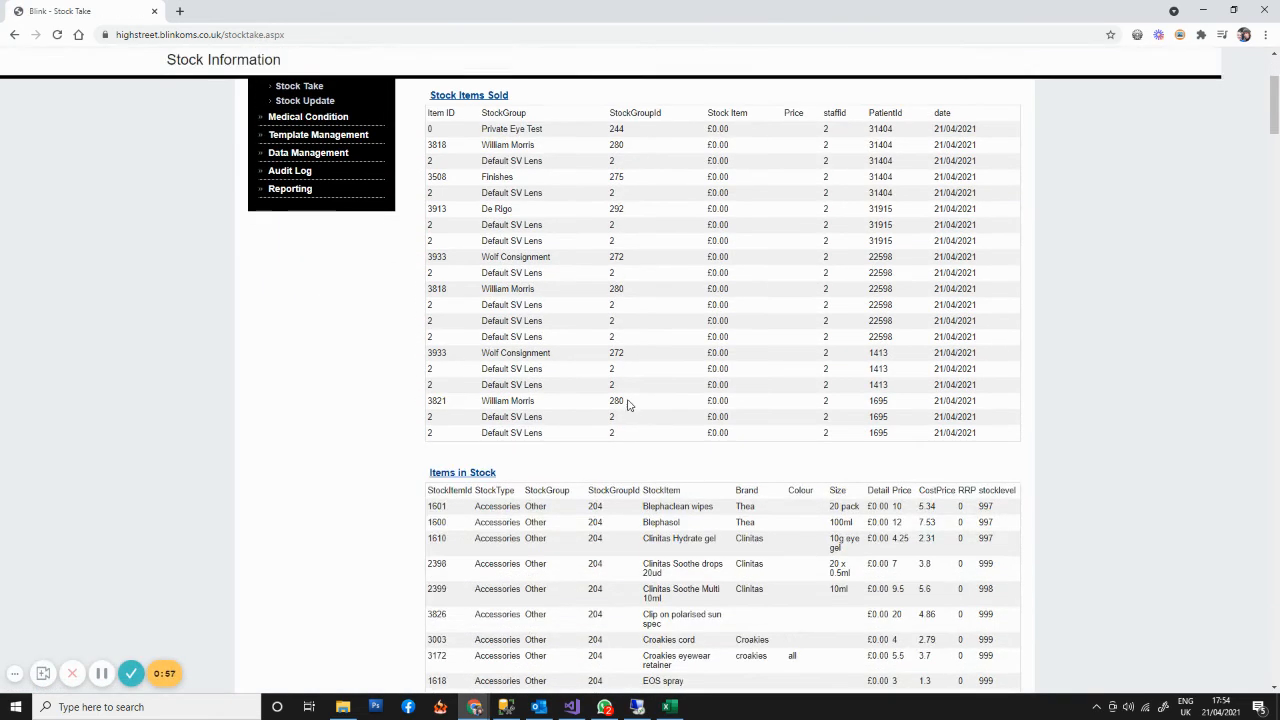
{"action": "scroll", "coordinate": [605, 380], "scroll_direction": "up", "scroll_amount": 1}
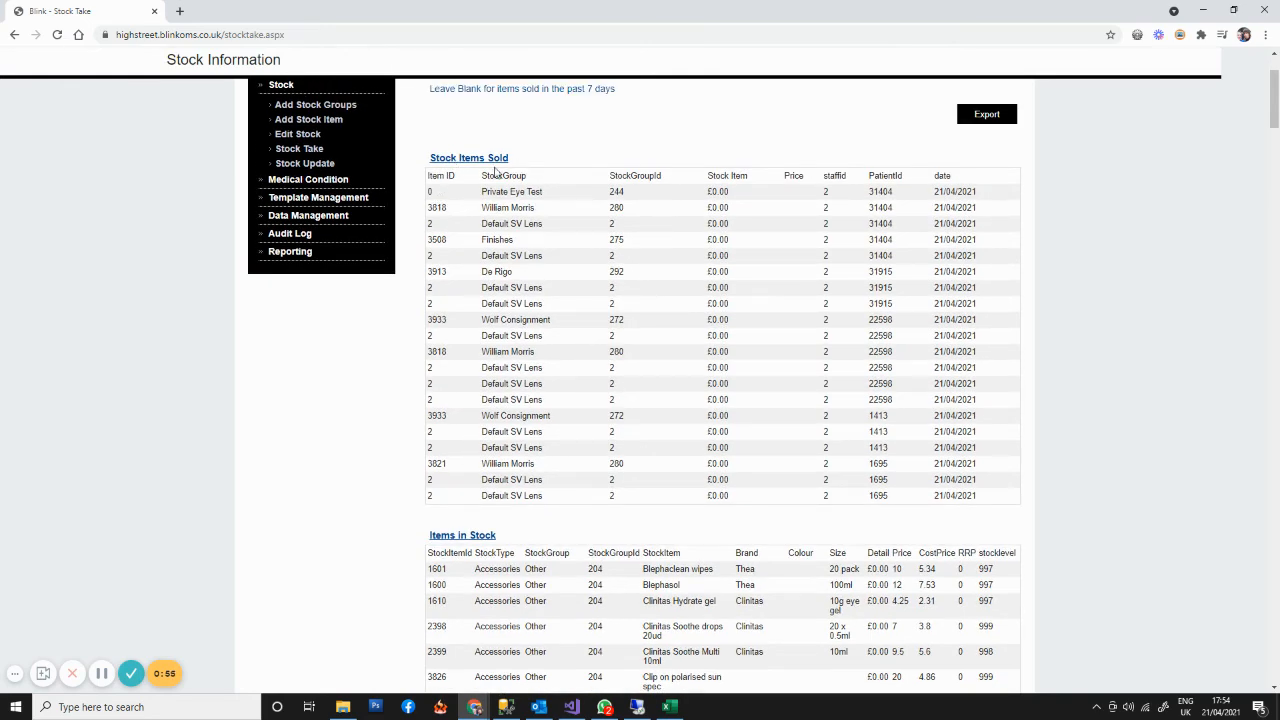
{"action": "scroll", "coordinate": [578, 386], "scroll_direction": "up", "scroll_amount": 3}
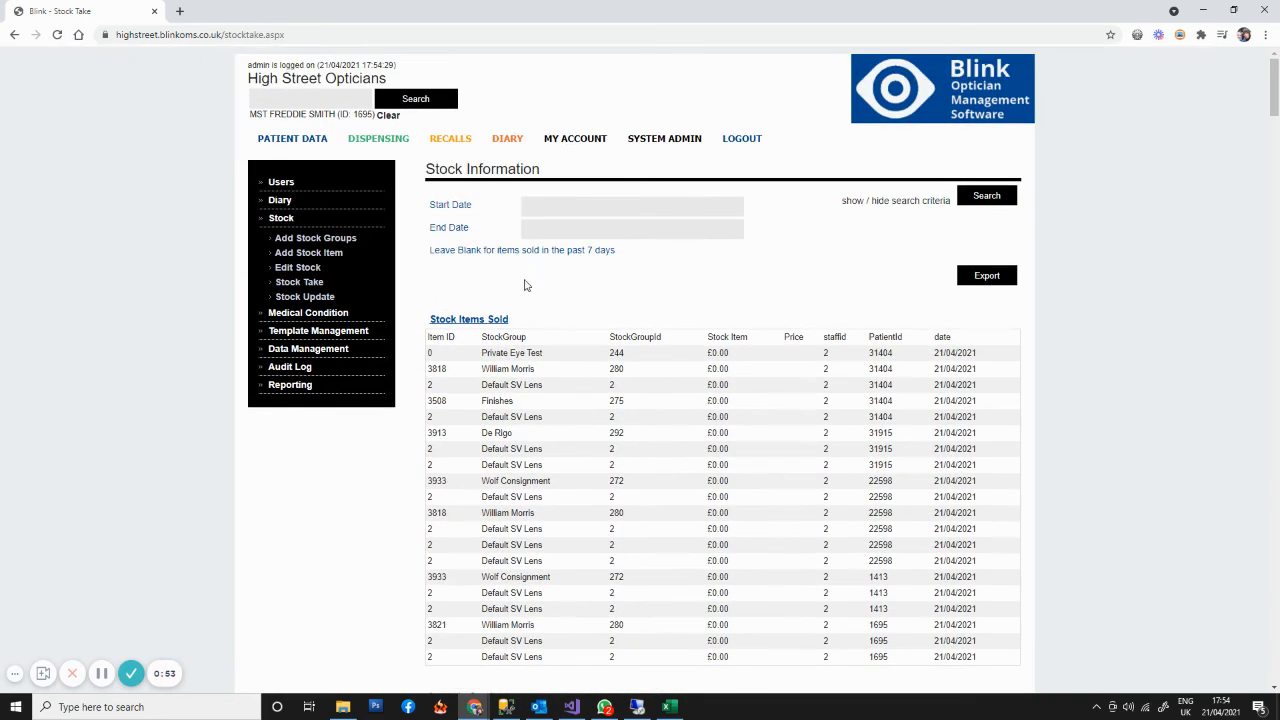
{"action": "scroll", "coordinate": [524, 352], "scroll_direction": "down", "scroll_amount": 4}
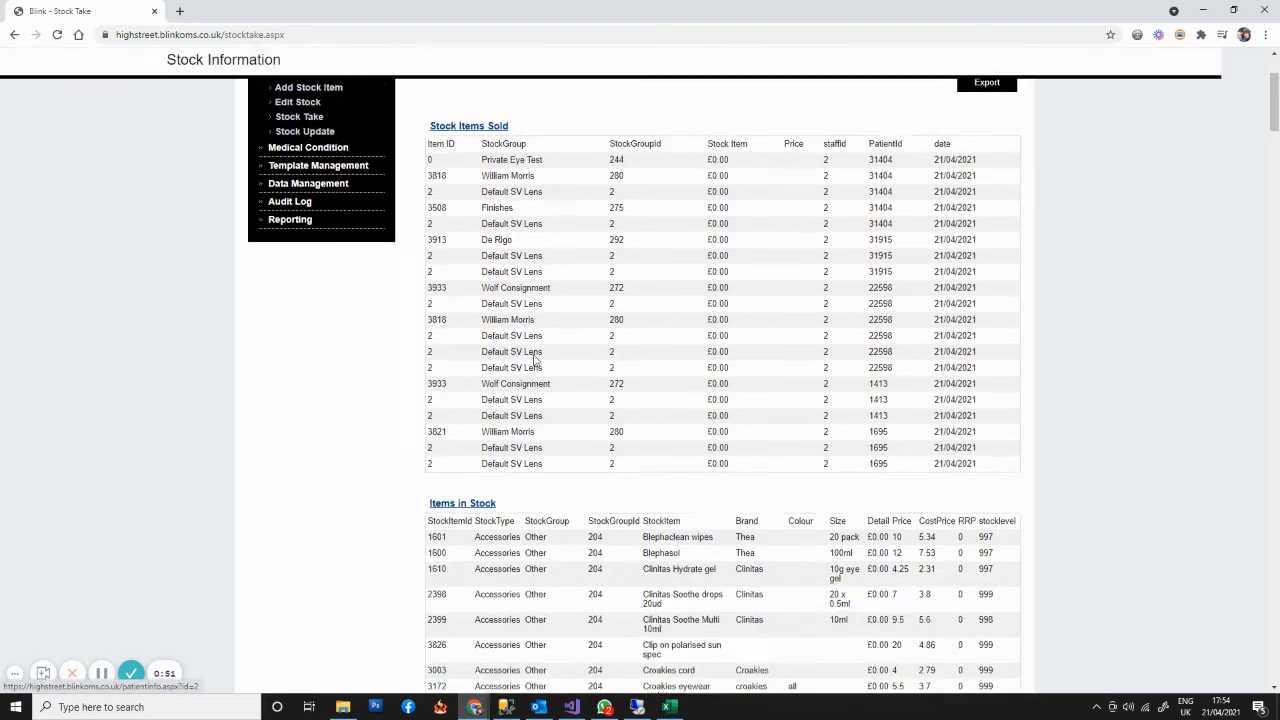
{"action": "scroll", "coordinate": [535, 362], "scroll_direction": "down", "scroll_amount": 15}
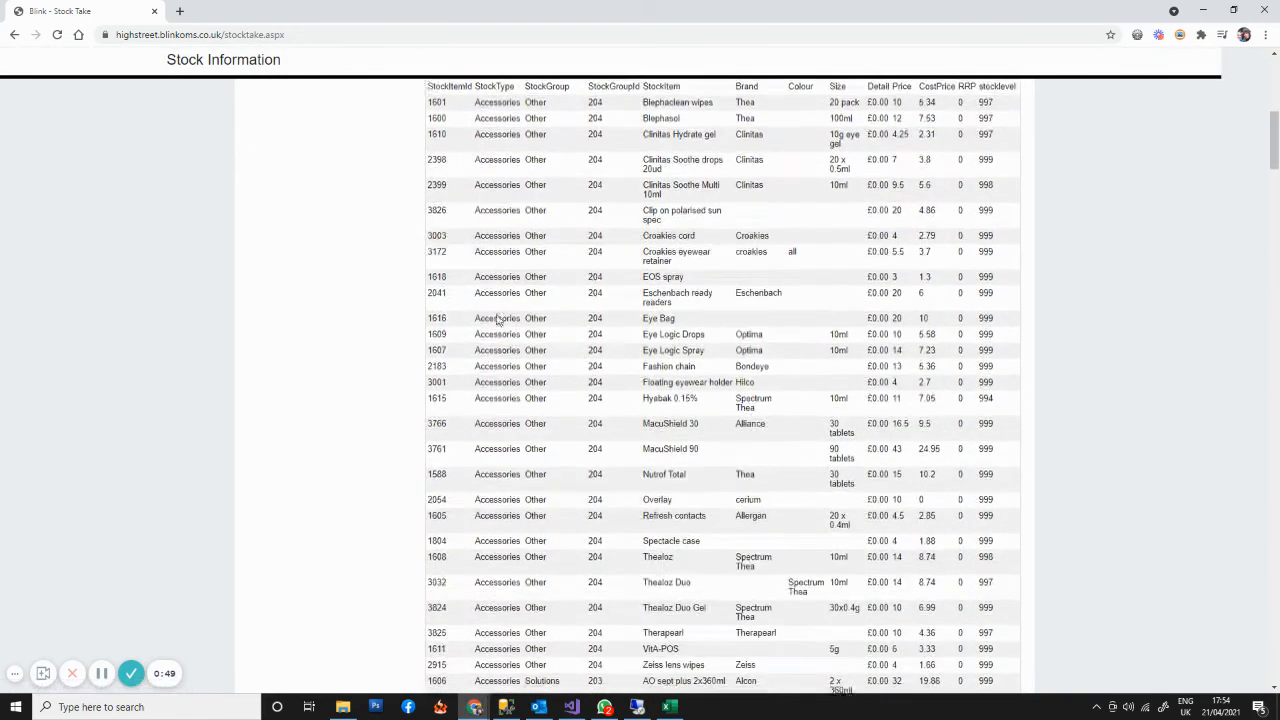
{"action": "scroll", "coordinate": [507, 342], "scroll_direction": "down", "scroll_amount": 20}
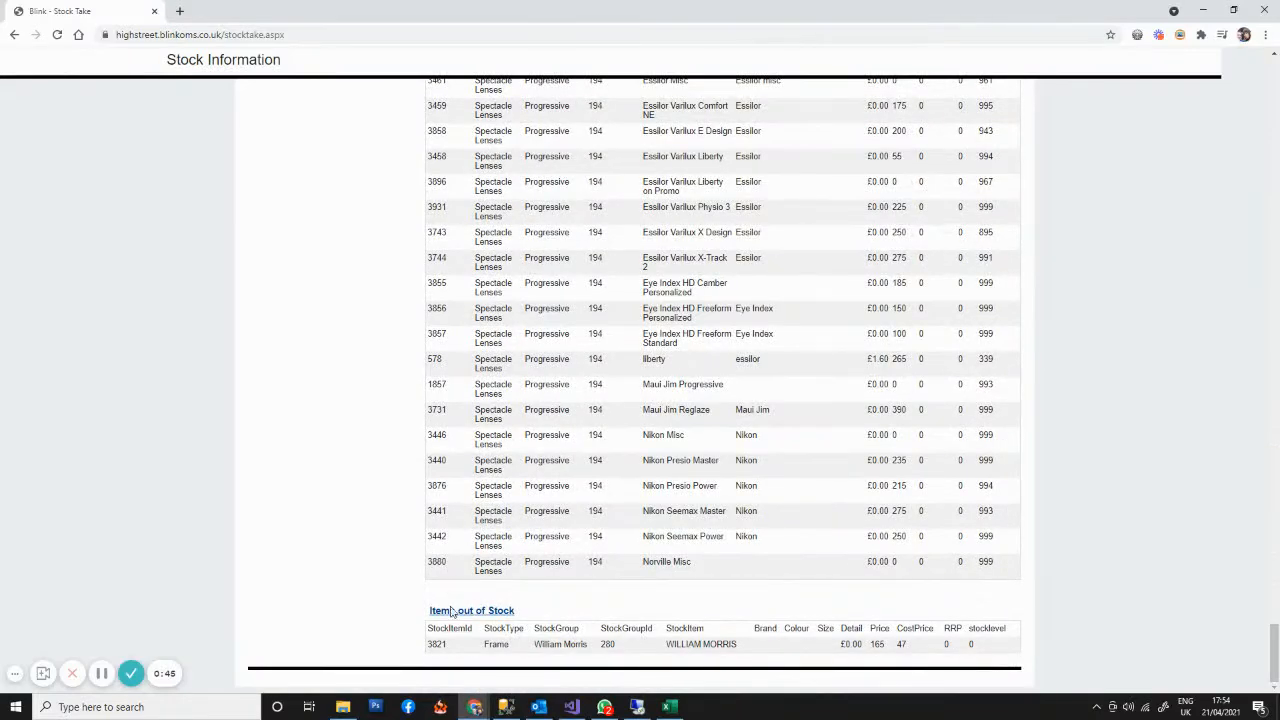
{"action": "left_click", "coordinate": [666, 648]}
- Open the Stock Update page with the instructions for importing stock data
{"action": "scroll", "coordinate": [494, 460], "scroll_direction": "up", "scroll_amount": 20}
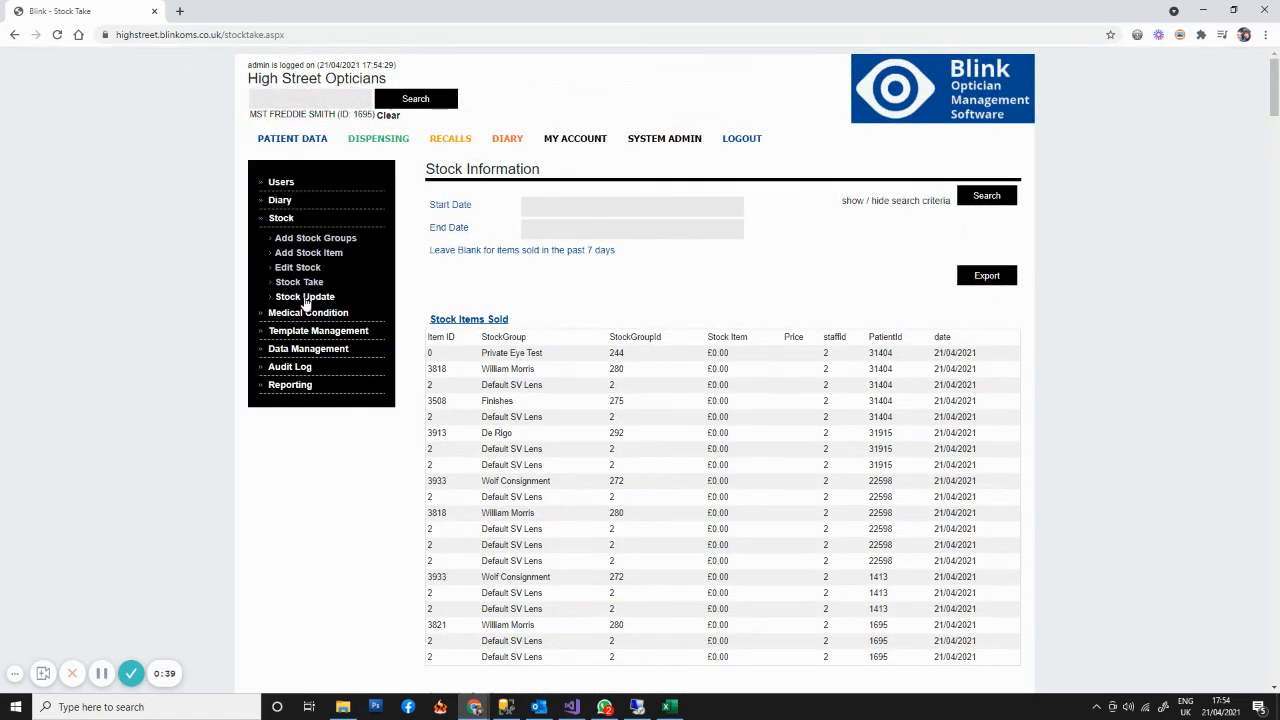
{"action": "left_click", "coordinate": [304, 298]}
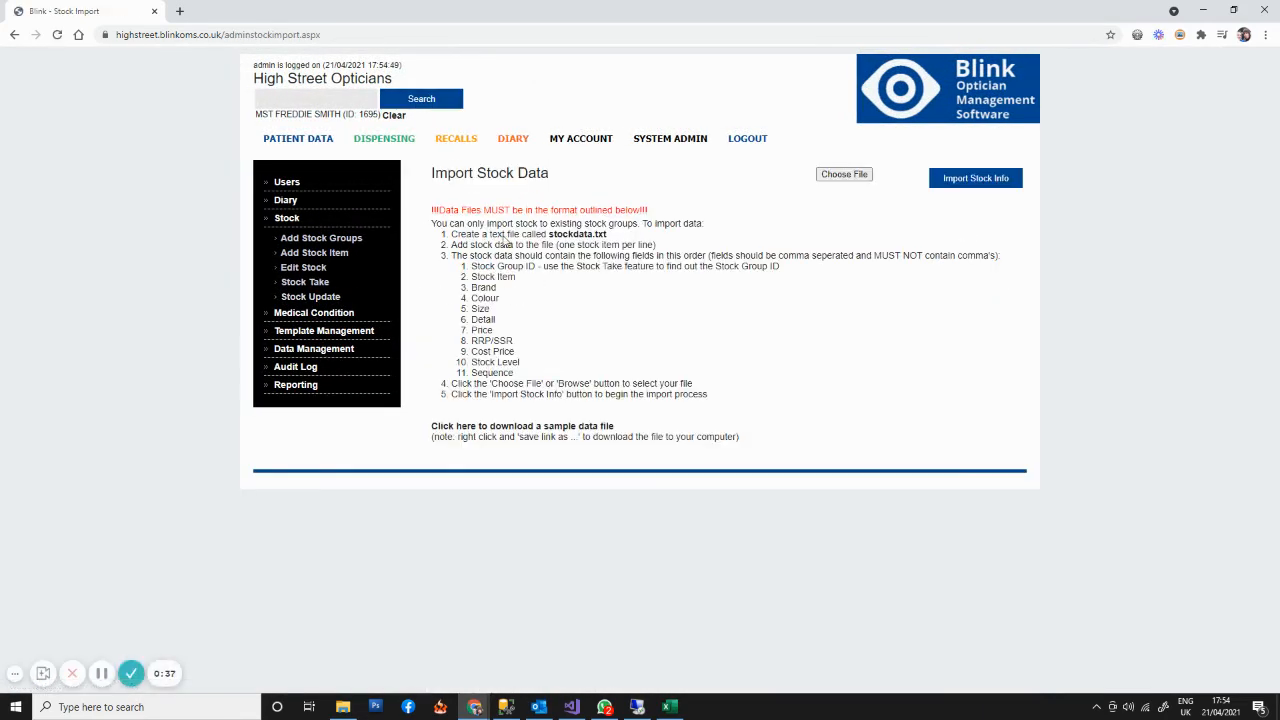